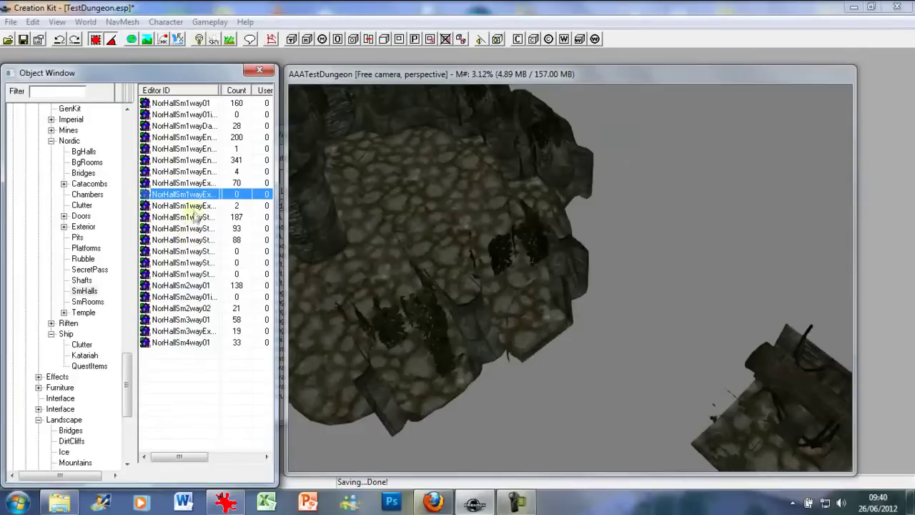
Preview the NorHallSm1wayEndCap01 hall piece and close the preview.
right_click(193, 207)
click(182, 208)
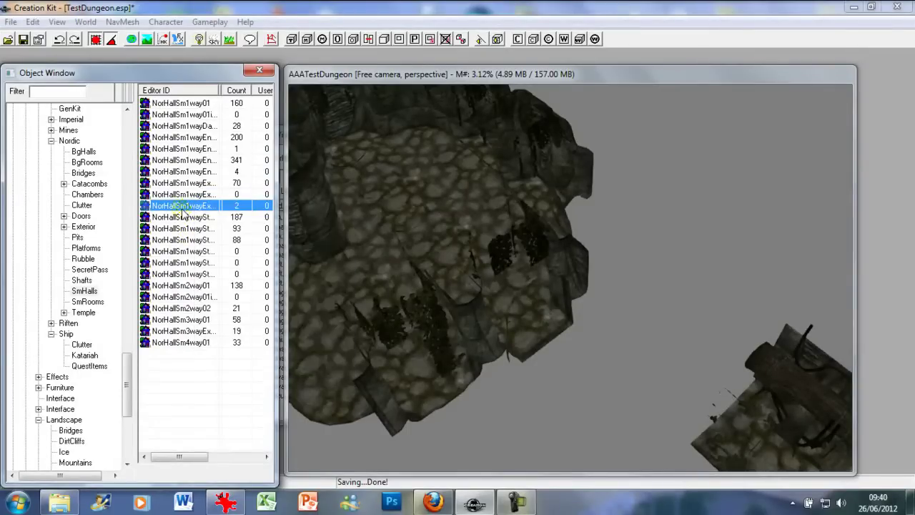
click(184, 218)
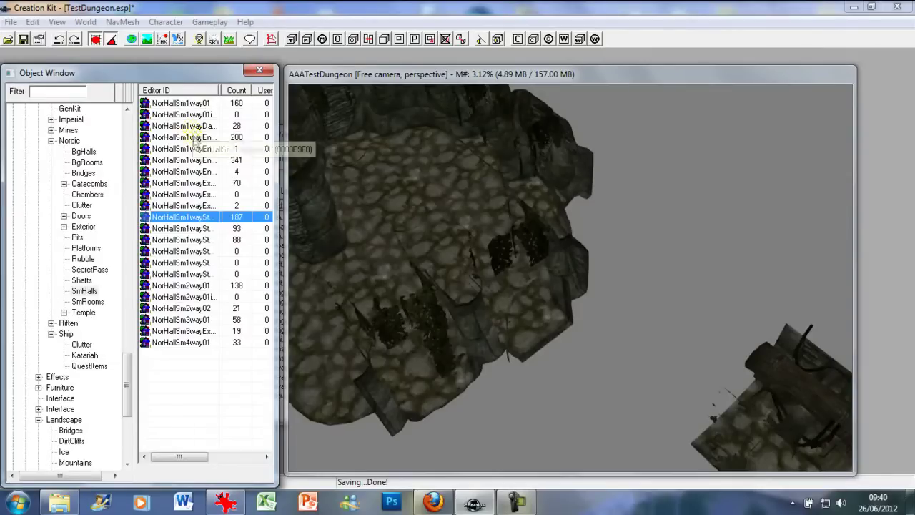
right_click(193, 139)
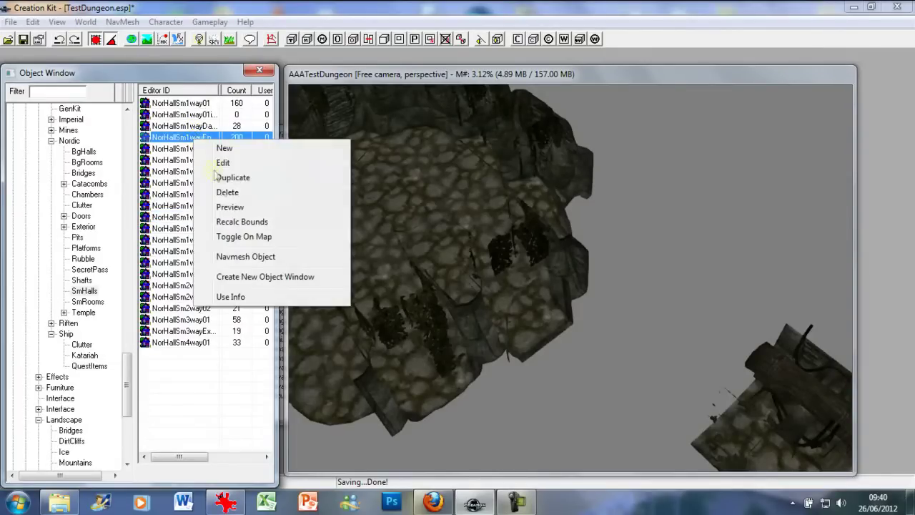
click(233, 208)
drag(247, 194, 236, 223)
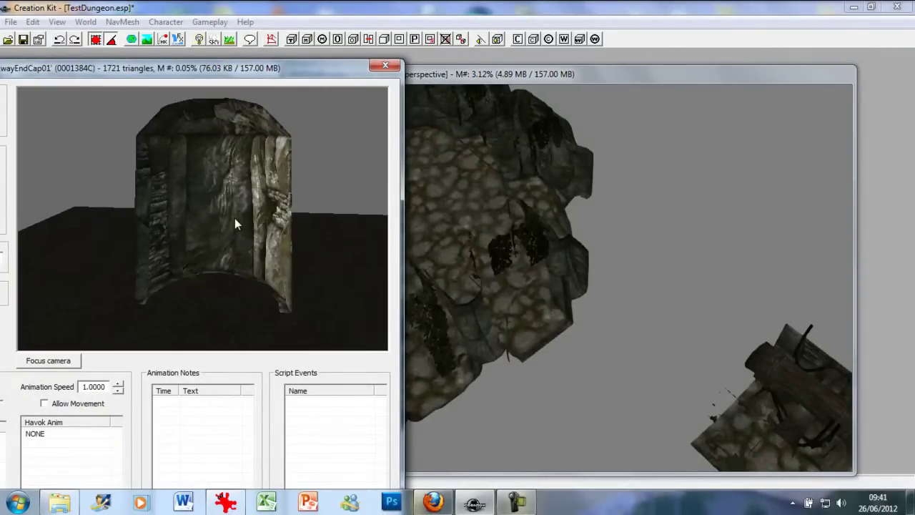
click(385, 67)
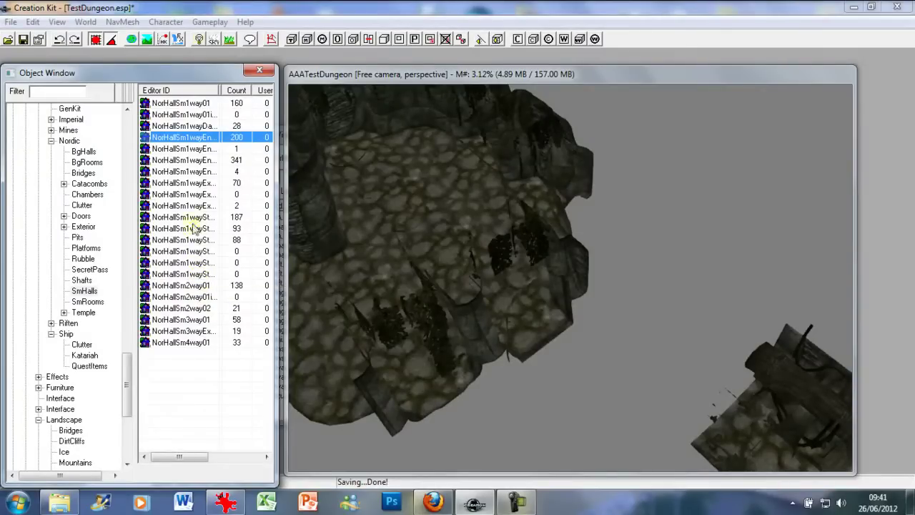
Preview the NorHallSm1wayExSmDbl01 and NorHallSm1wayExSm01 hall pieces one after the other.
right_click(193, 207)
click(214, 272)
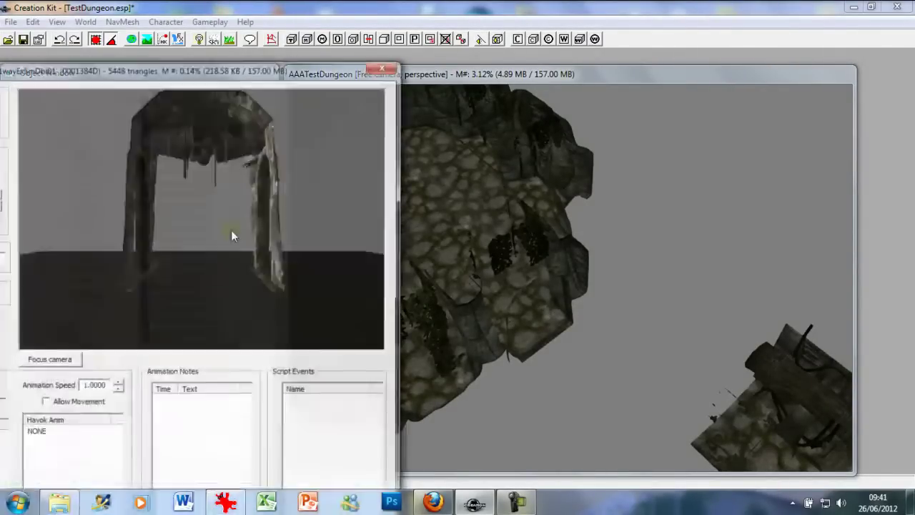
drag(230, 236, 169, 258)
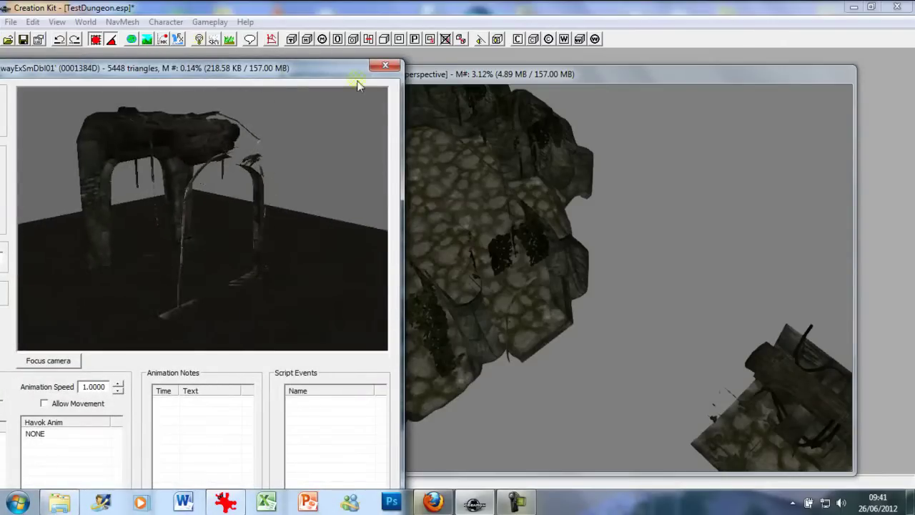
click(385, 65)
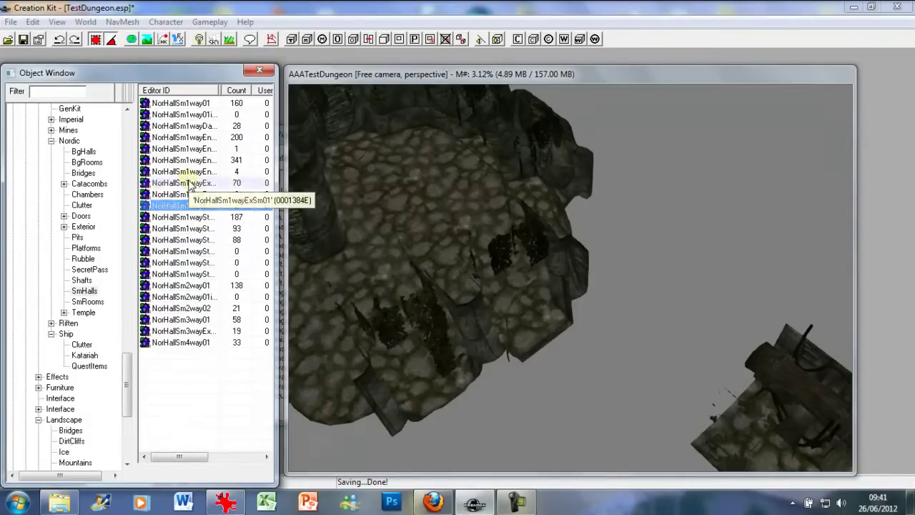
right_click(188, 183)
click(227, 248)
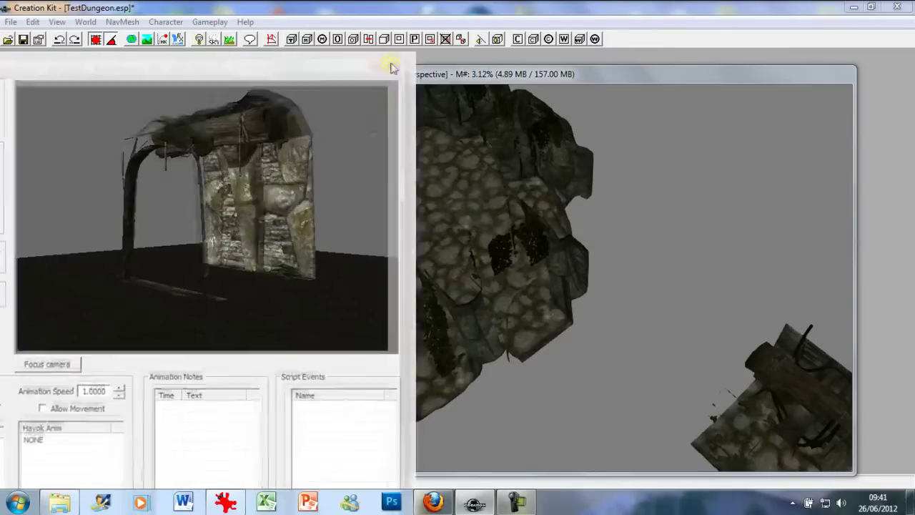
click(391, 68)
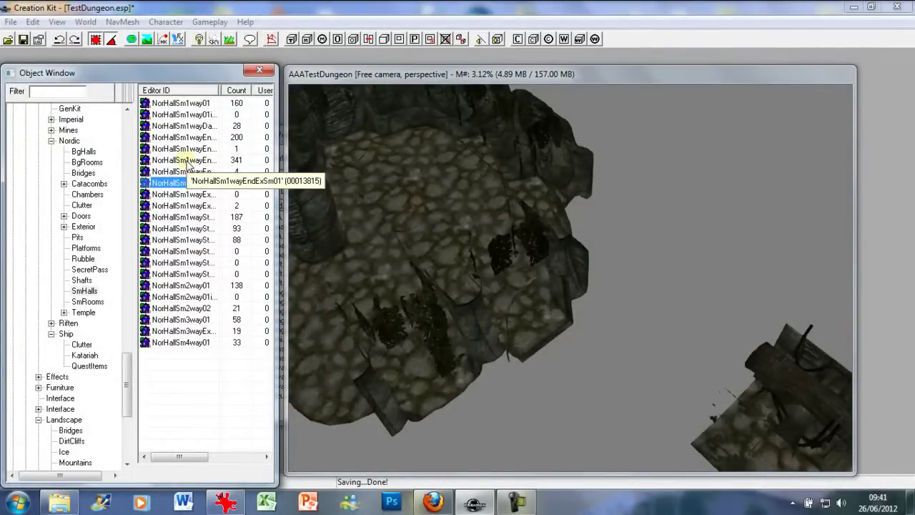
Preview the NorHallSm1wayEndExSm01 hall end piece from several angles.
right_click(186, 162)
click(236, 227)
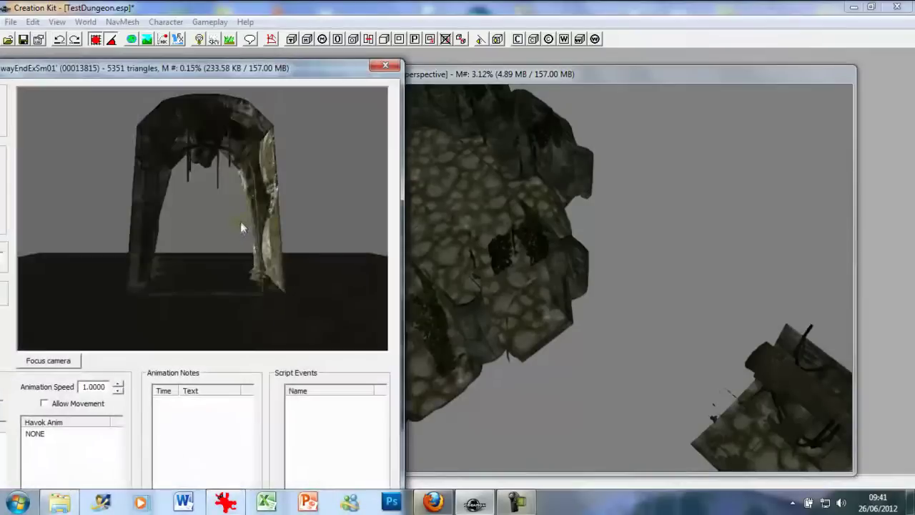
mouse_move(240, 228)
mouse_down()
mouse_move(318, 222)
mouse_move(207, 239)
mouse_move(236, 229)
mouse_up()
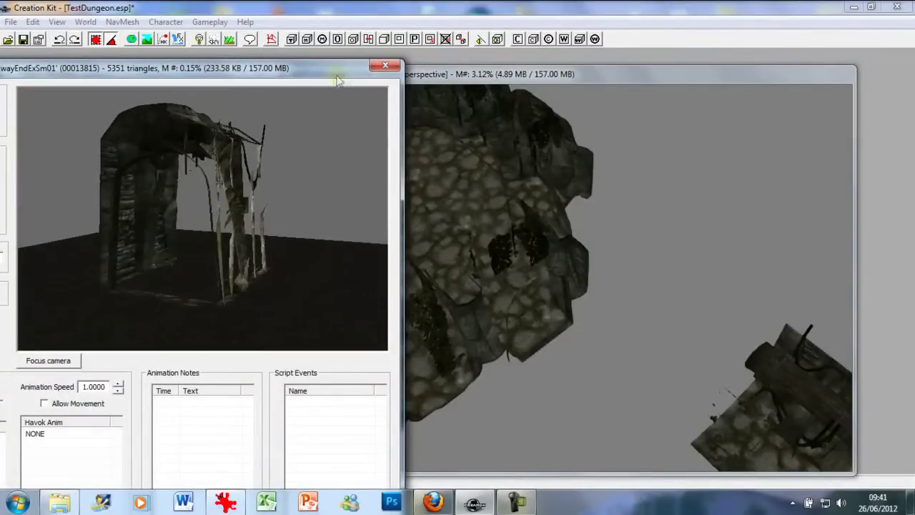
click(383, 66)
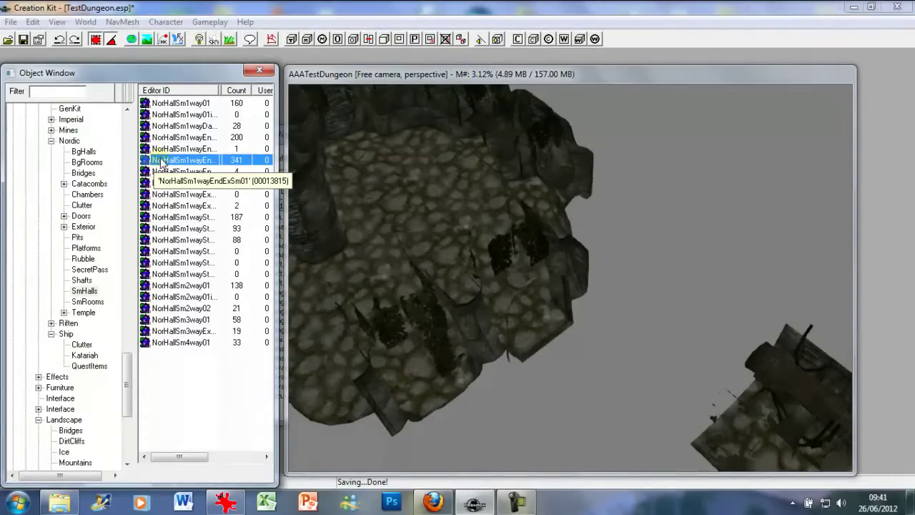
Place a NorHallSm1wayEndExSm01 piece beside the room's exit and rotate it to line up with the doorway.
drag(160, 162, 560, 276)
drag(560, 343, 557, 340)
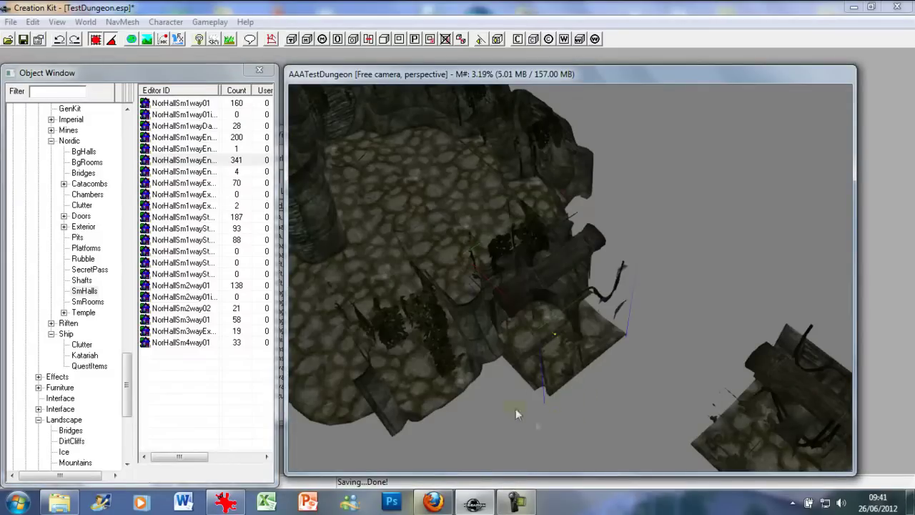
drag(566, 260, 620, 300)
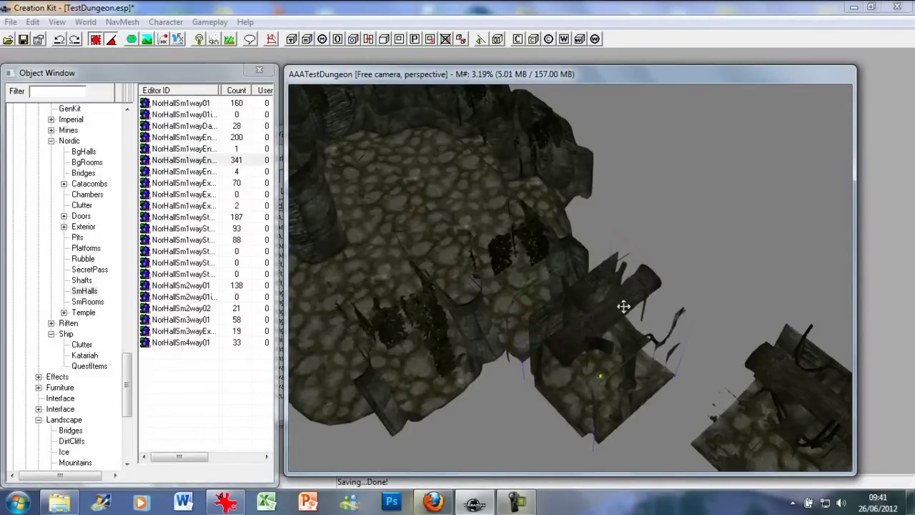
right_drag(624, 306, 563, 271)
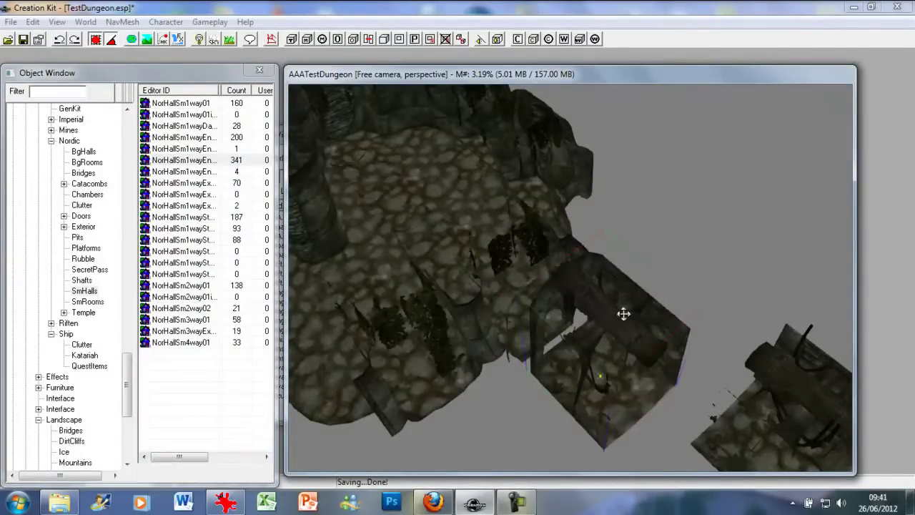
shift+middle_drag(624, 314, 673, 305)
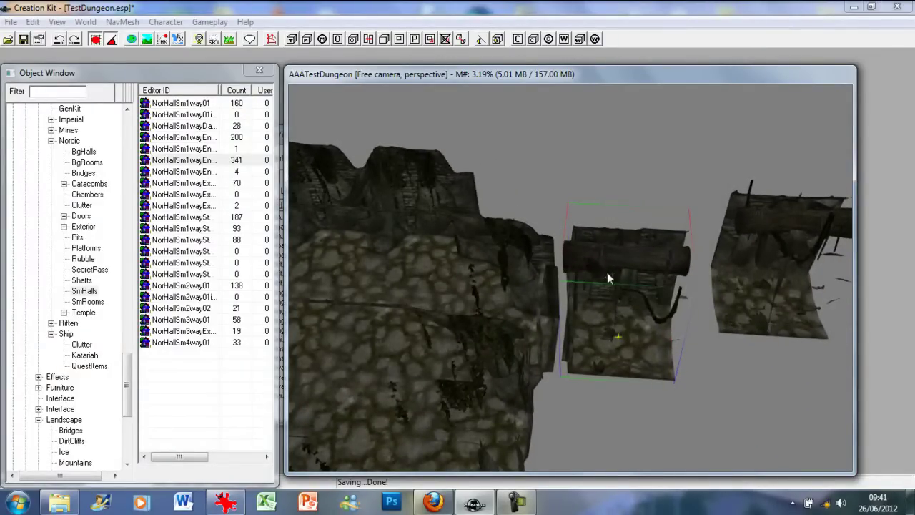
Move the hall end piece flush against the room's exit and check the joint from several angles.
drag(607, 273, 607, 280)
shift+middle_drag(607, 272, 568, 449)
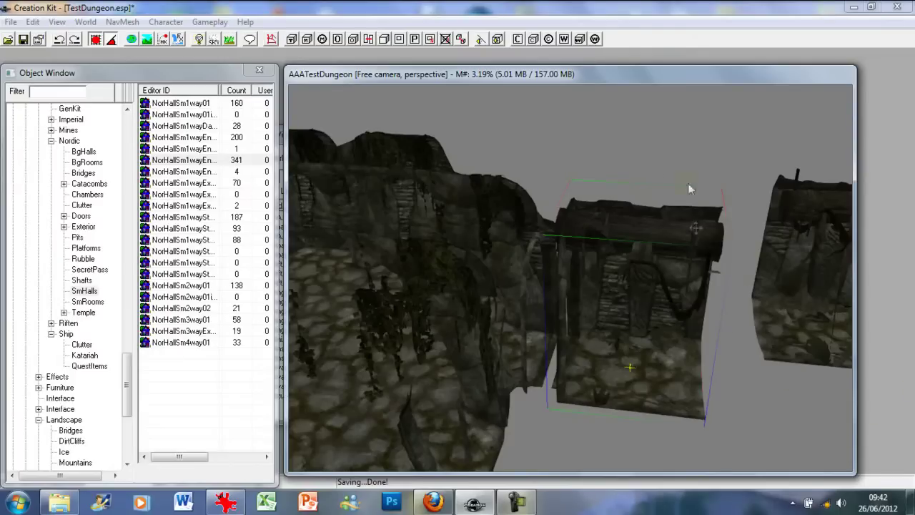
scroll(686, 324, up, 2)
shift+middle_drag(646, 293, 536, 274)
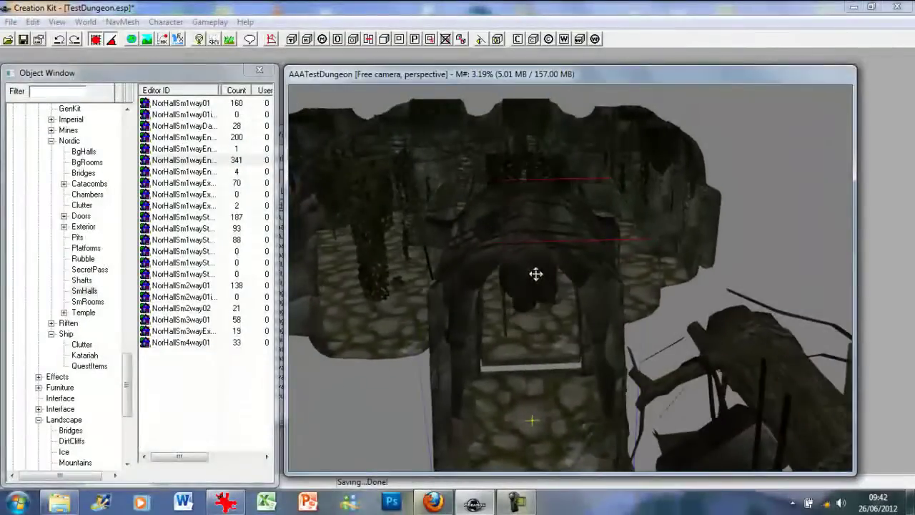
shift+middle_drag(532, 420, 532, 413)
shift+middle_drag(534, 259, 580, 284)
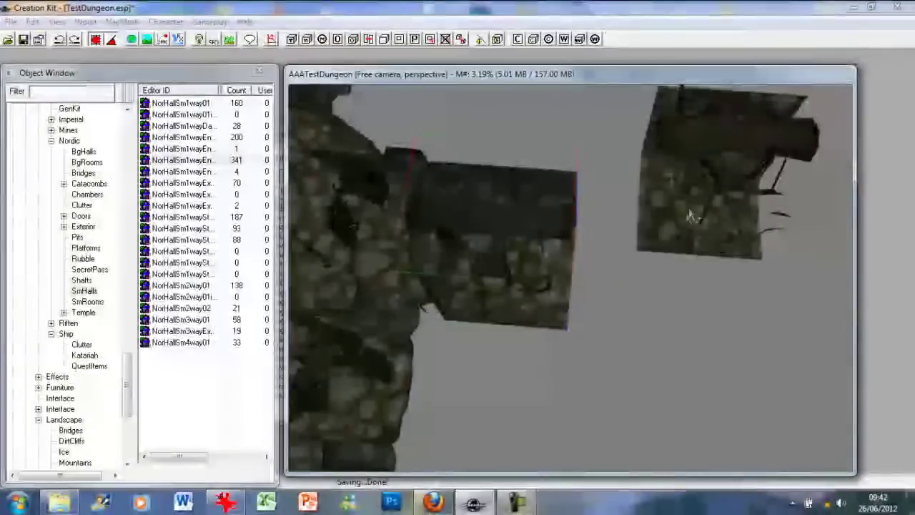
Move the loose straight hall section against the open side of the hall end piece.
click(691, 209)
drag(692, 207, 635, 260)
drag(647, 215, 627, 223)
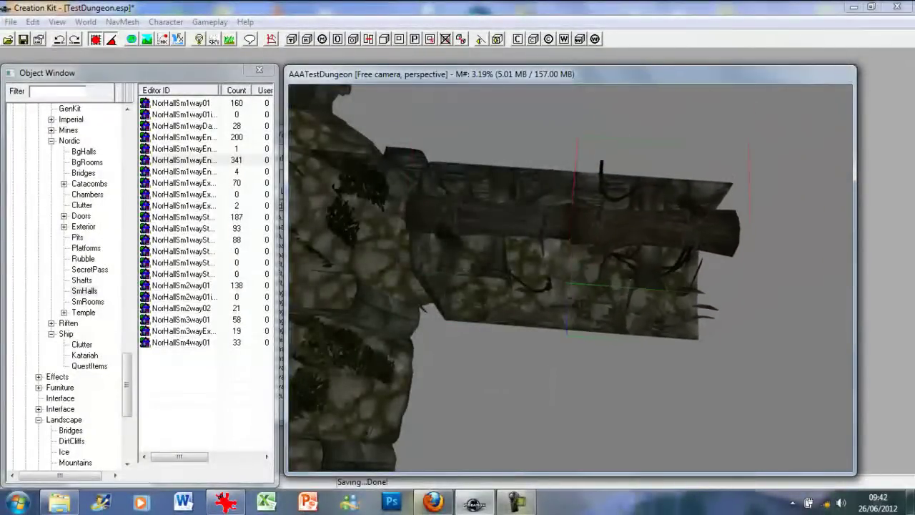
middle_drag(657, 288, 633, 286)
scroll(630, 286, down, 2)
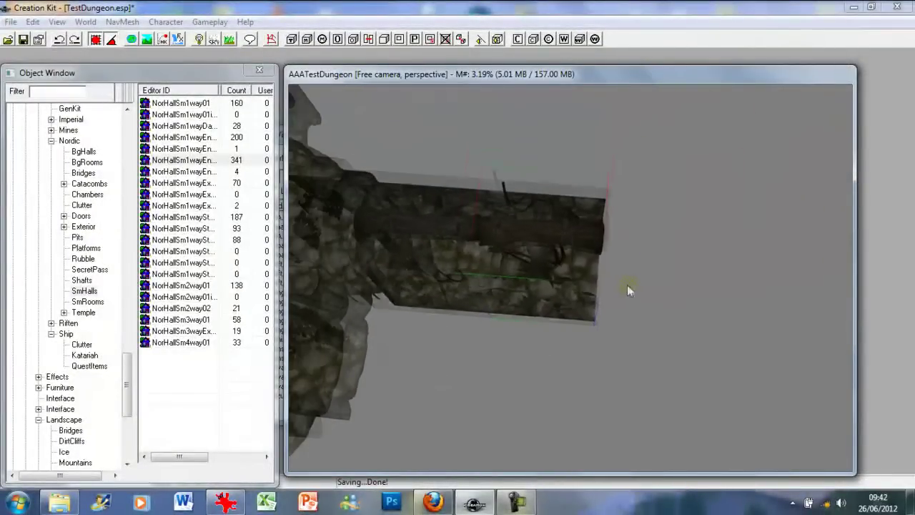
Duplicate the straight hall section twice and line up the copies end to end to lengthen the corridor.
key(ctrl+d)
drag(541, 236, 796, 244)
key(ctrl+d)
shift+middle_drag(796, 244, 711, 239)
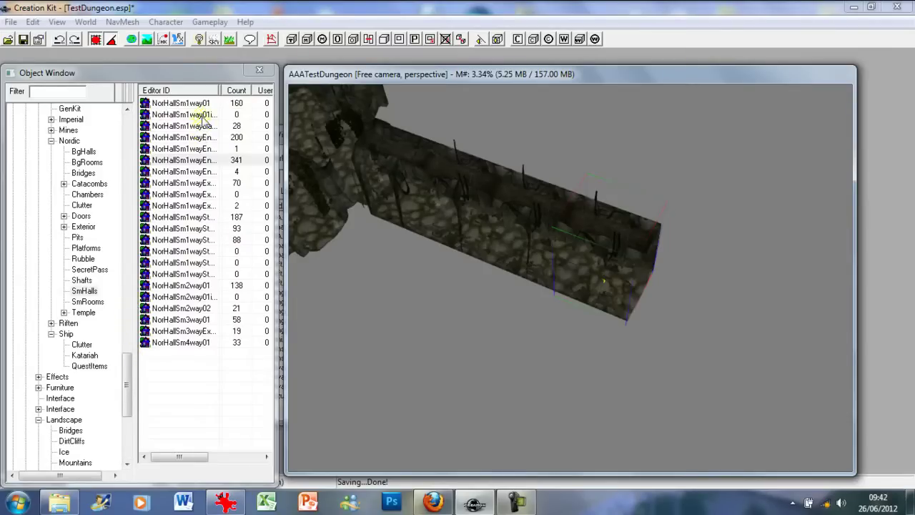
Place a NorHallSm2way01 corner piece at the open end of the corridor.
click(179, 297)
click(175, 288)
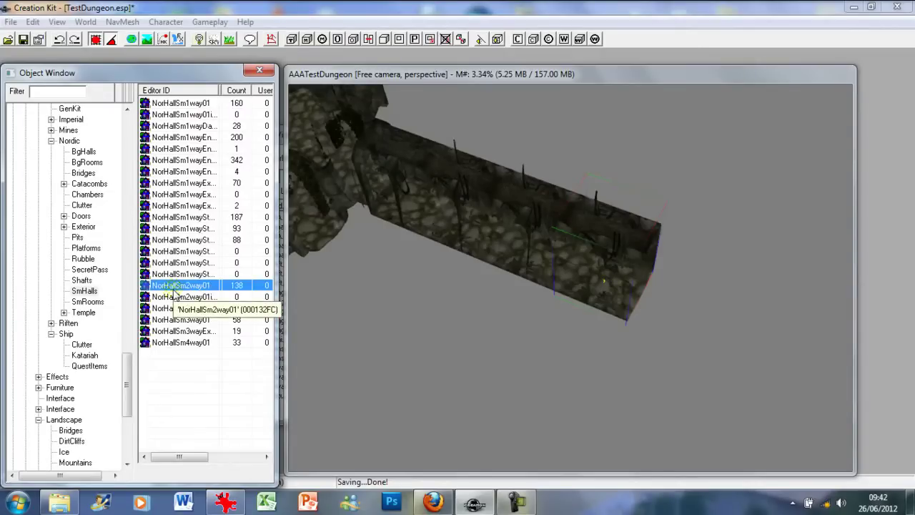
drag(174, 292, 284, 293)
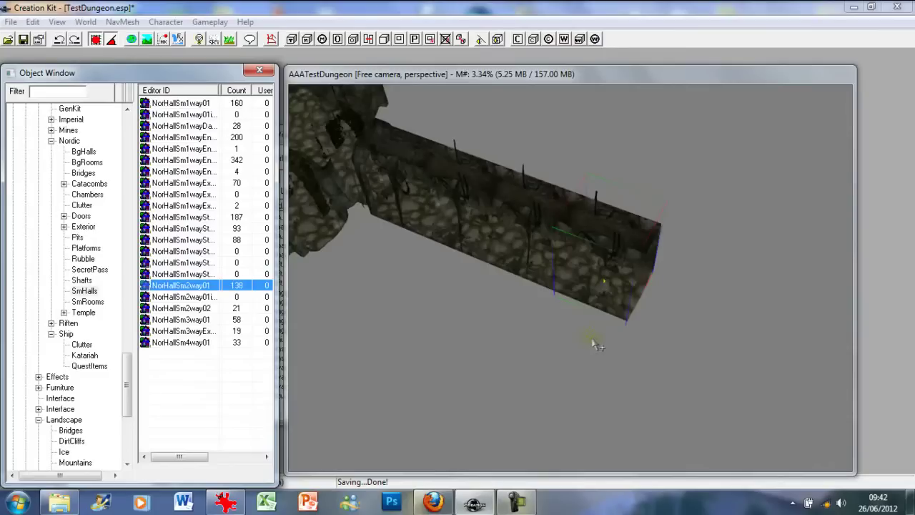
drag(639, 300, 690, 277)
shift+middle_drag(691, 277, 672, 280)
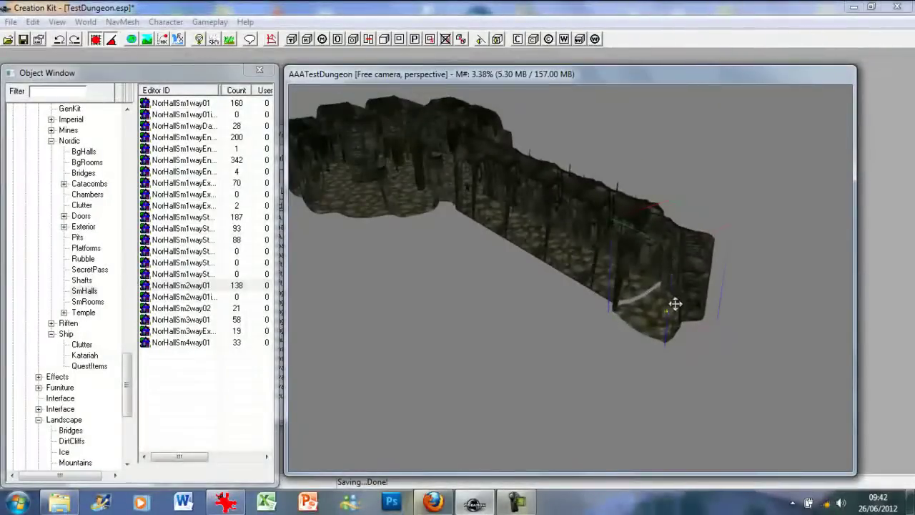
Adjust the corner piece so it joins the last straight corridor section without a gap.
drag(679, 308, 680, 305)
shift+middle_drag(677, 297, 729, 297)
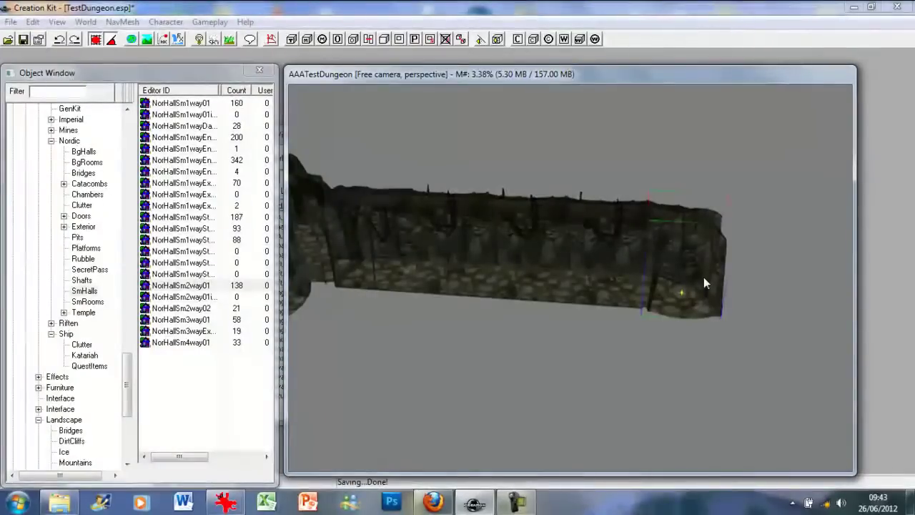
drag(704, 276, 705, 257)
right_drag(749, 281, 841, 281)
mouse_move(681, 293)
shift+middle_down()
mouse_move(704, 307)
mouse_move(732, 297)
mouse_move(754, 308)
mouse_move(681, 293)
shift+middle_up()
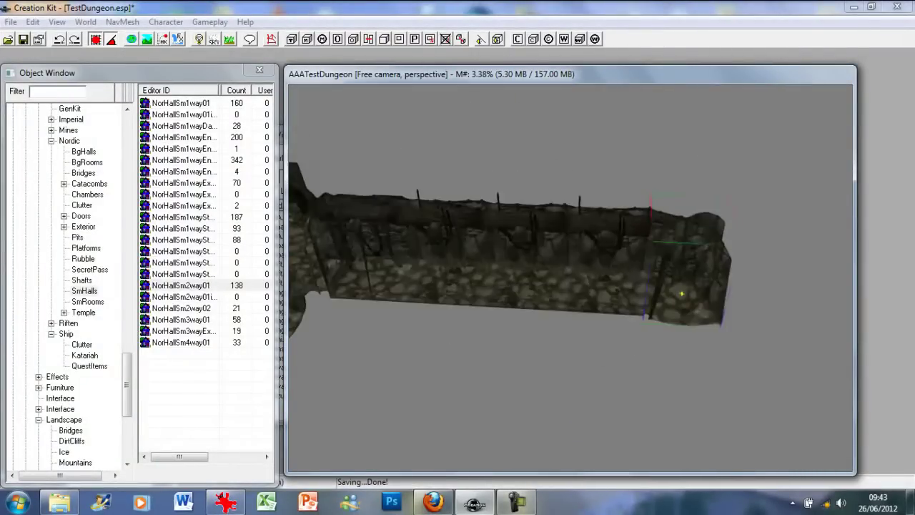
Duplicate the three straight hall sections together, rotate the copies a quarter turn and attach them to the corner's other opening.
click(563, 291)
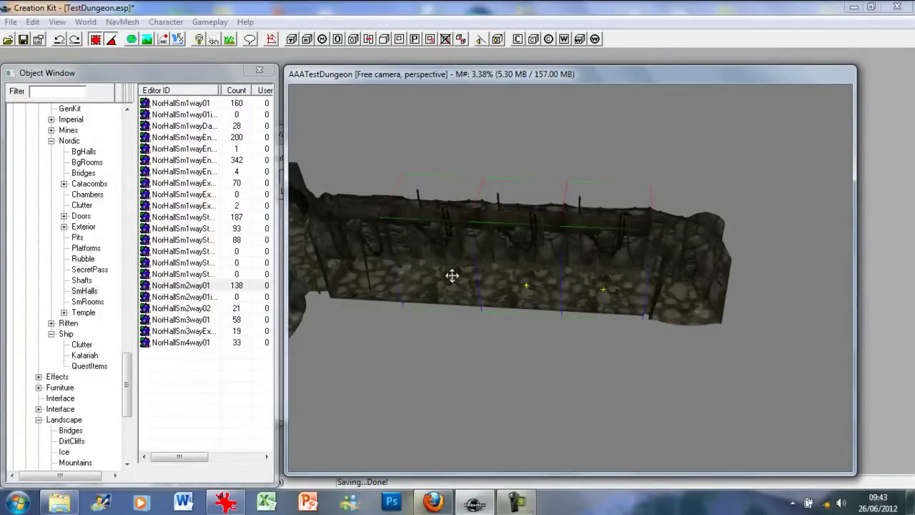
key(ctrl+d)
drag(441, 267, 574, 359)
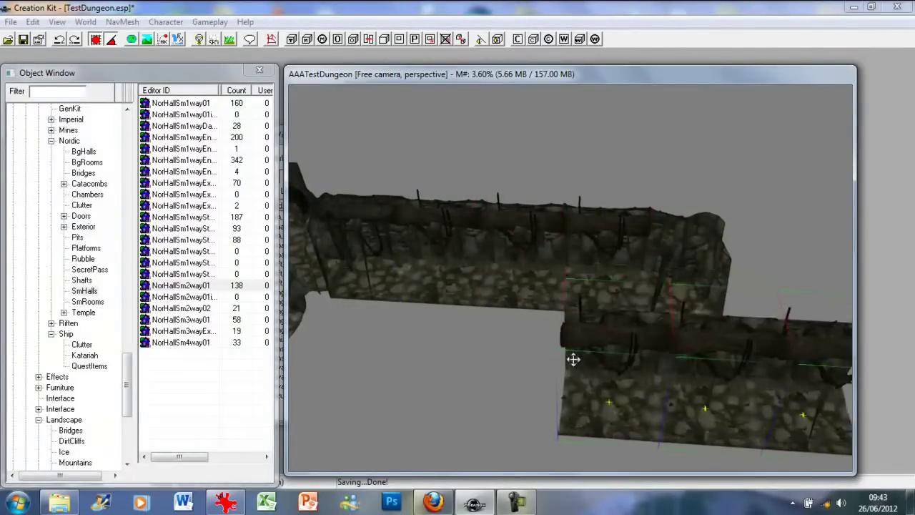
scroll(576, 363, down, 3)
right_drag(592, 365, 686, 359)
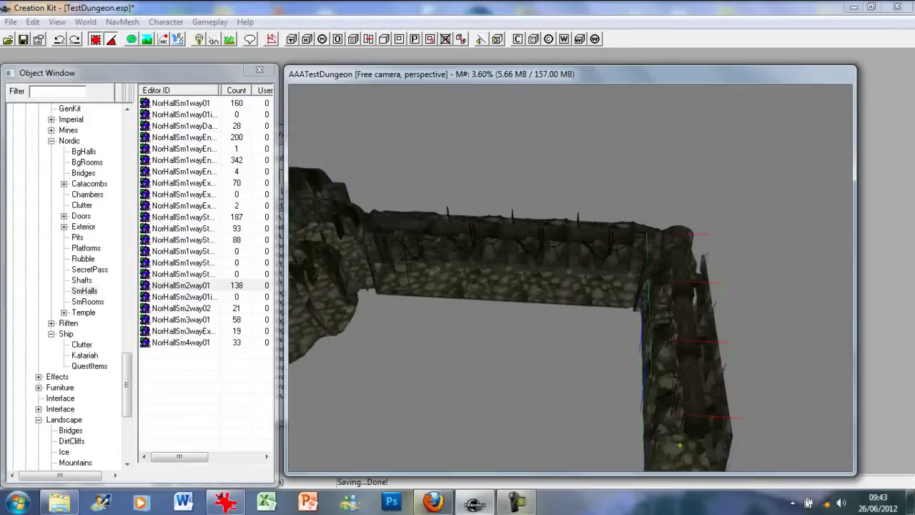
drag(687, 331, 673, 344)
shift+middle_drag(674, 345, 537, 343)
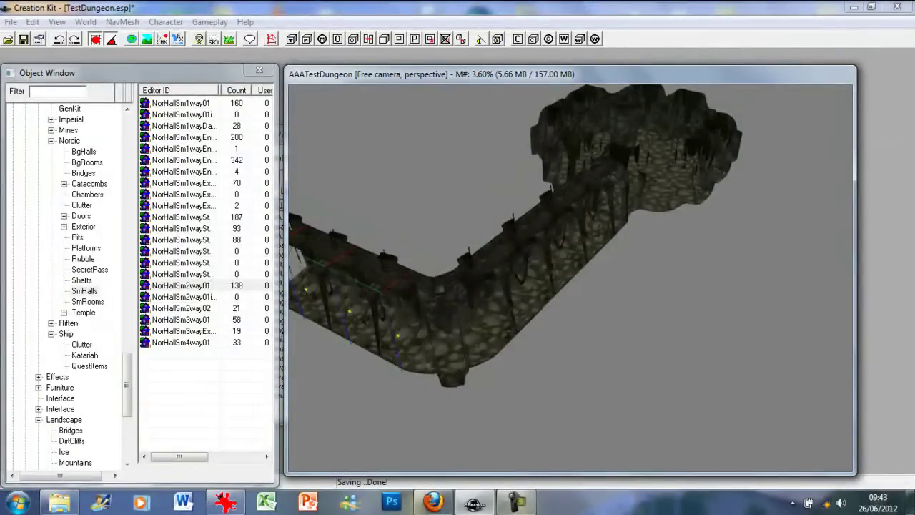
shift+middle_drag(360, 273, 427, 309)
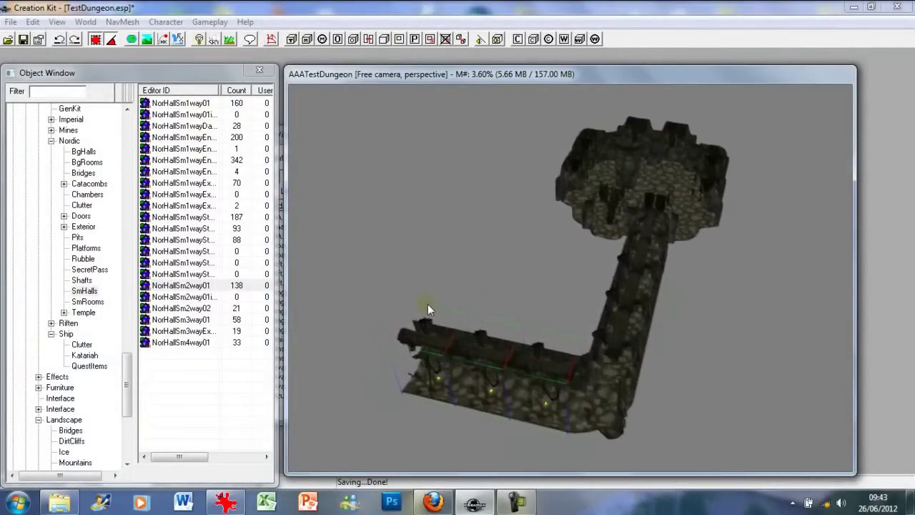
Place a NorHallSm1wayEndExSm01 piece at the open end of the second corridor.
click(148, 75)
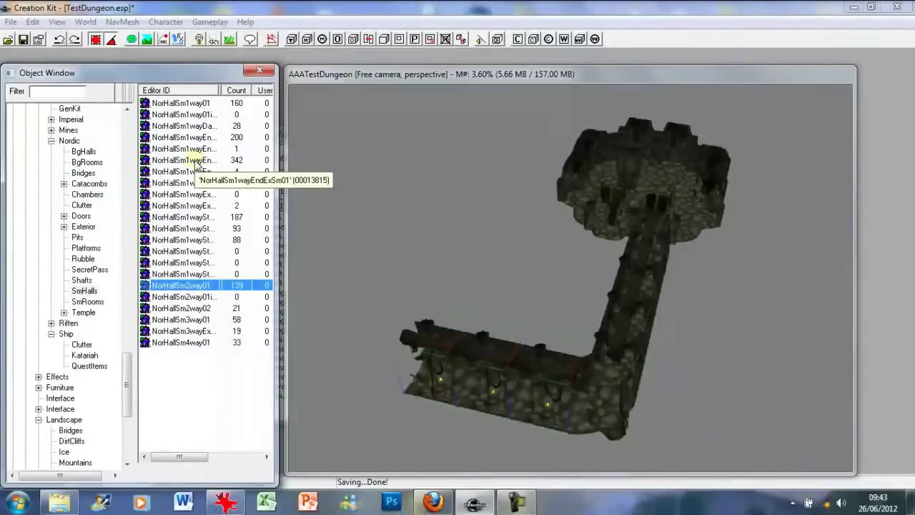
drag(196, 163, 636, 423)
drag(428, 384, 364, 336)
shift+middle_drag(363, 336, 214, 295)
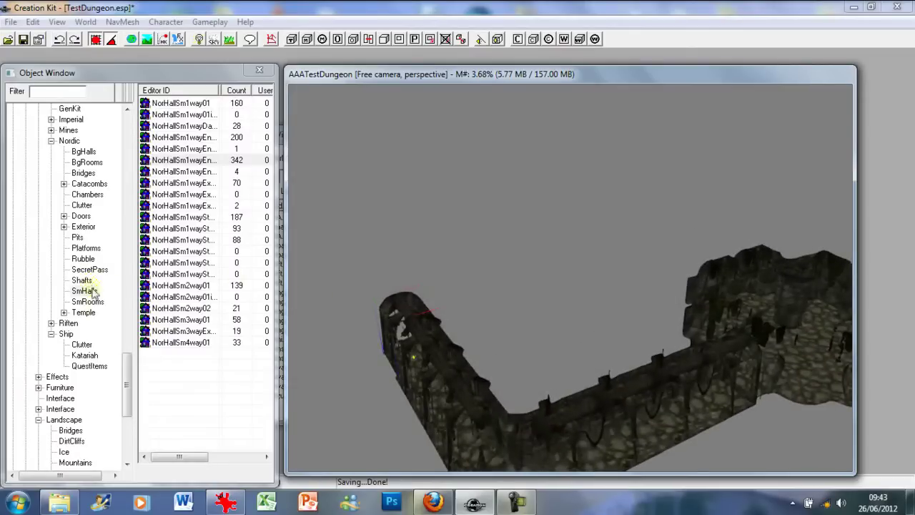
Show the Nordic BgRooms pieces and bring the open end of the second corridor into view.
click(83, 151)
click(86, 163)
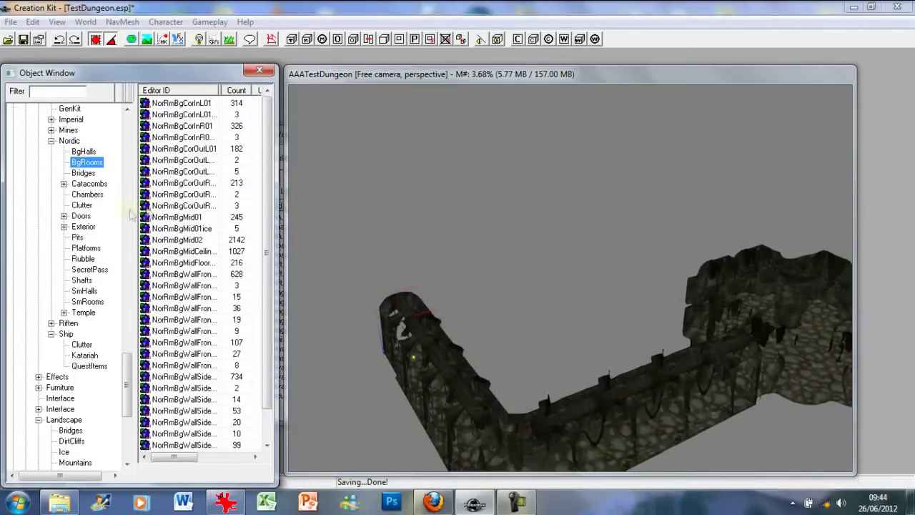
click(190, 171)
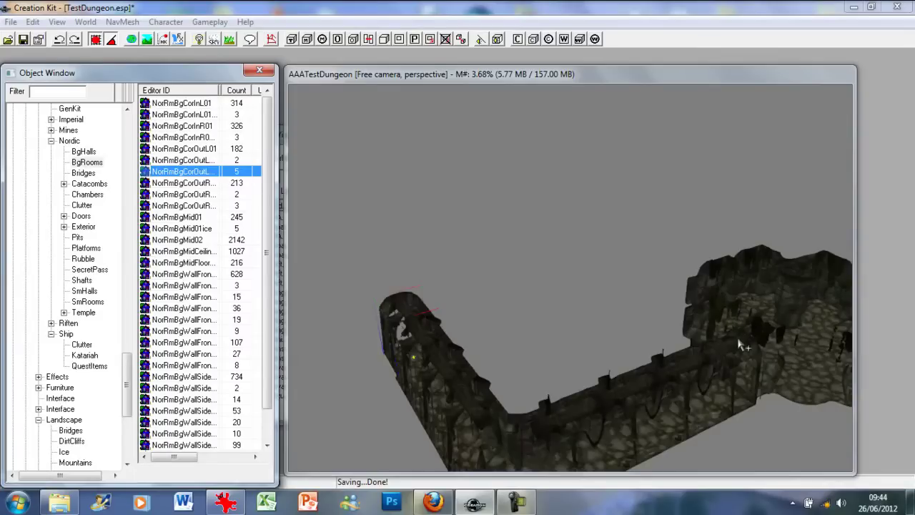
middle_drag(737, 347, 691, 354)
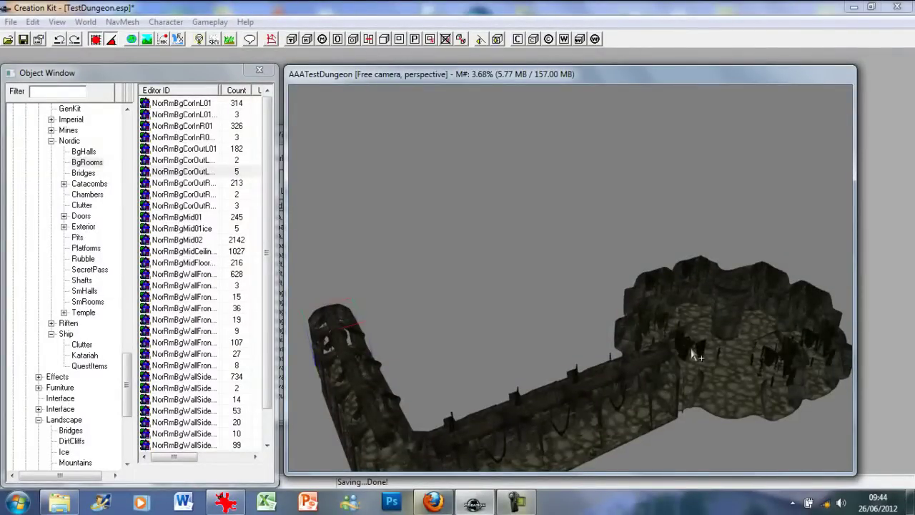
middle_drag(693, 355, 716, 336)
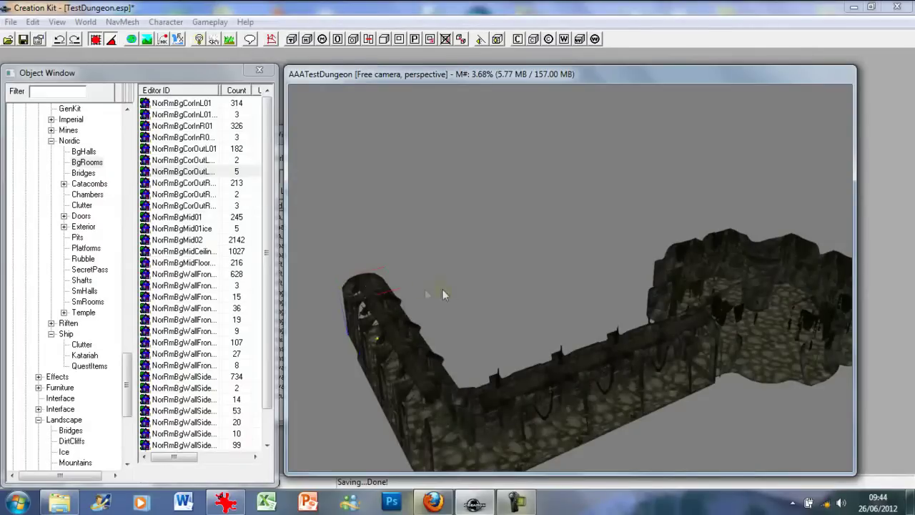
middle_drag(483, 304, 447, 303)
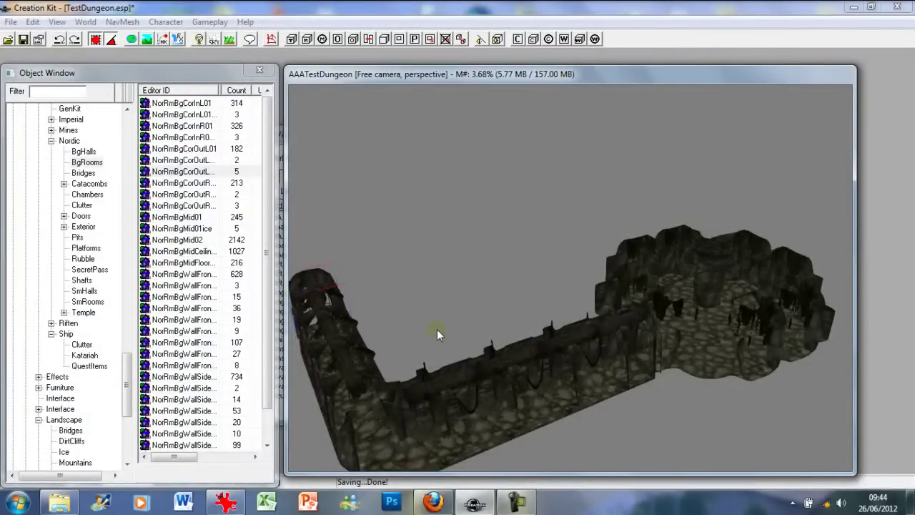
middle_drag(414, 234, 497, 291)
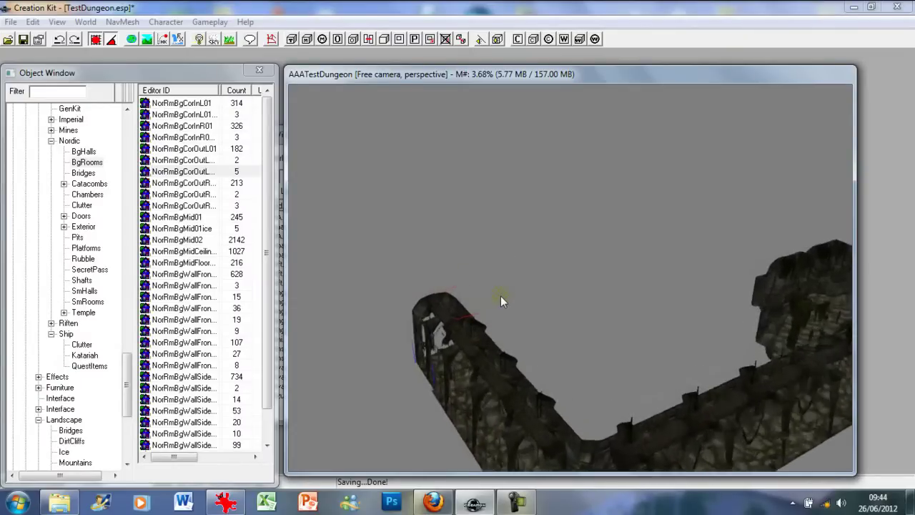
Place a NorRmBgWallFrontExSm01 doorway wall from the big-room pieces near the end of the second corridor.
click(189, 80)
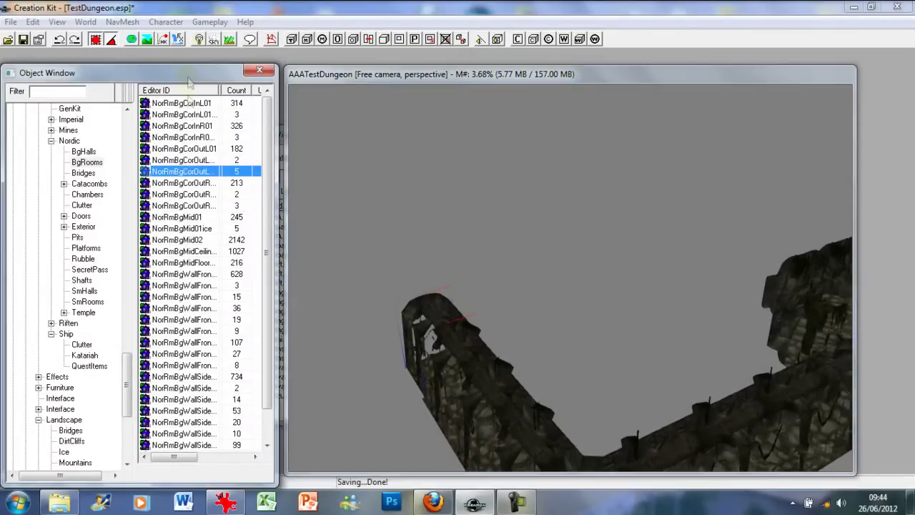
click(202, 228)
scroll(202, 229, down, 1)
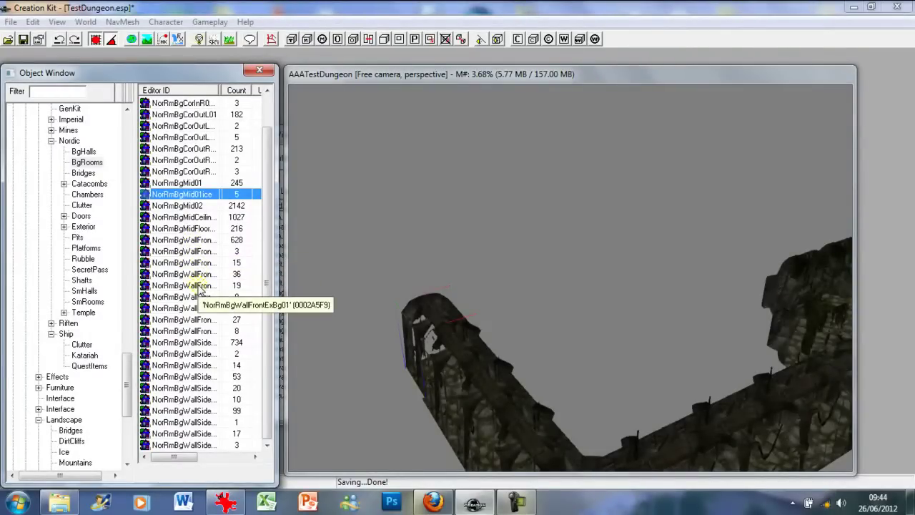
click(201, 286)
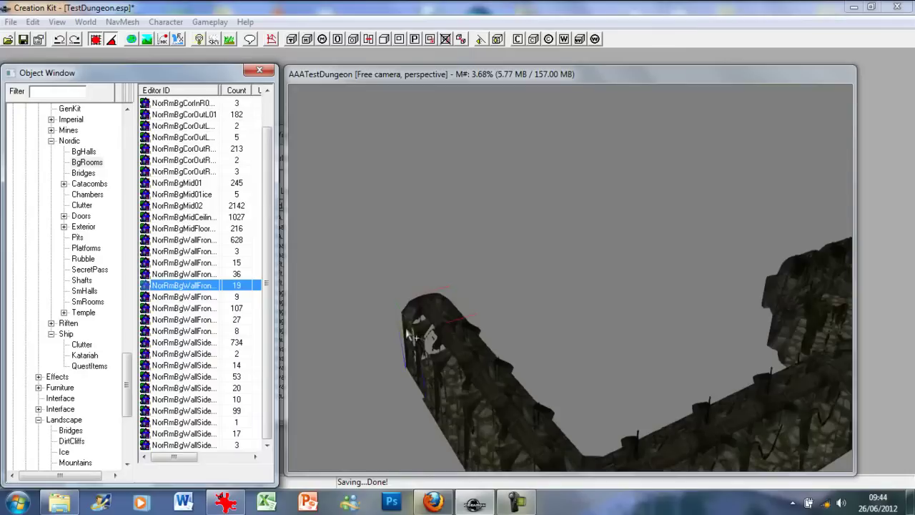
drag(178, 285, 183, 287)
click(179, 308)
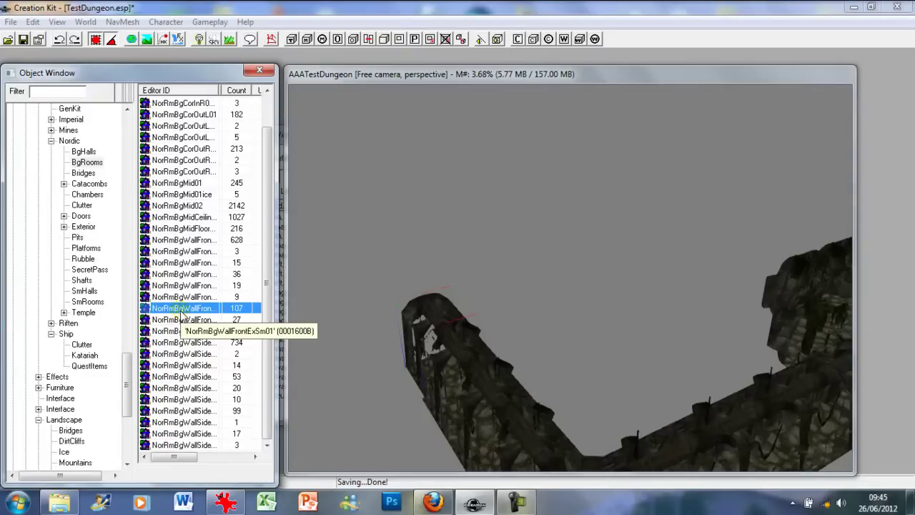
drag(181, 312, 401, 375)
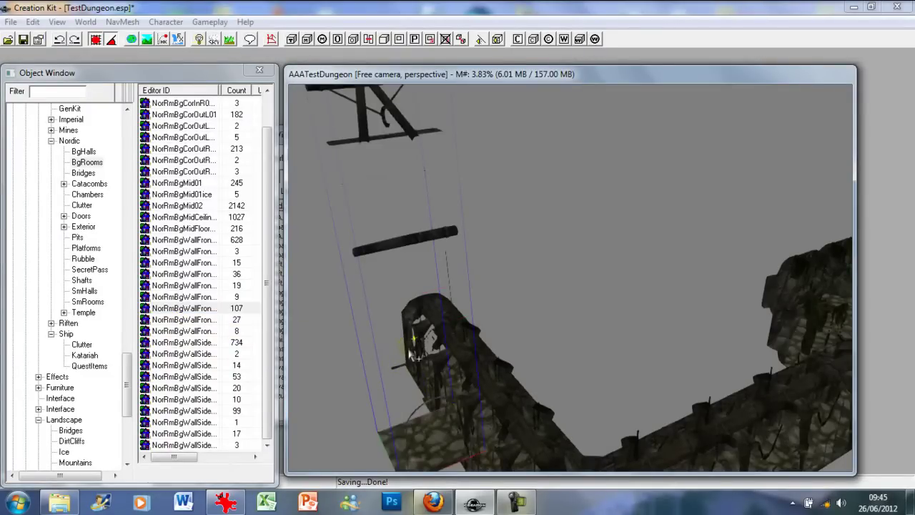
Align the doorway wall with the corridor's end piece so that its opening and floor meet the corridor.
shift+middle_drag(412, 349, 539, 343)
drag(537, 344, 357, 366)
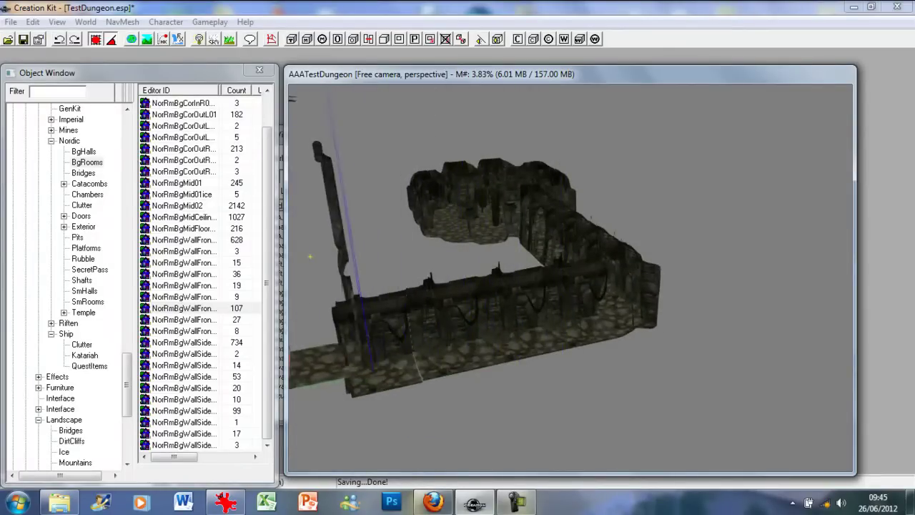
shift+middle_drag(358, 366, 523, 334)
click(524, 334)
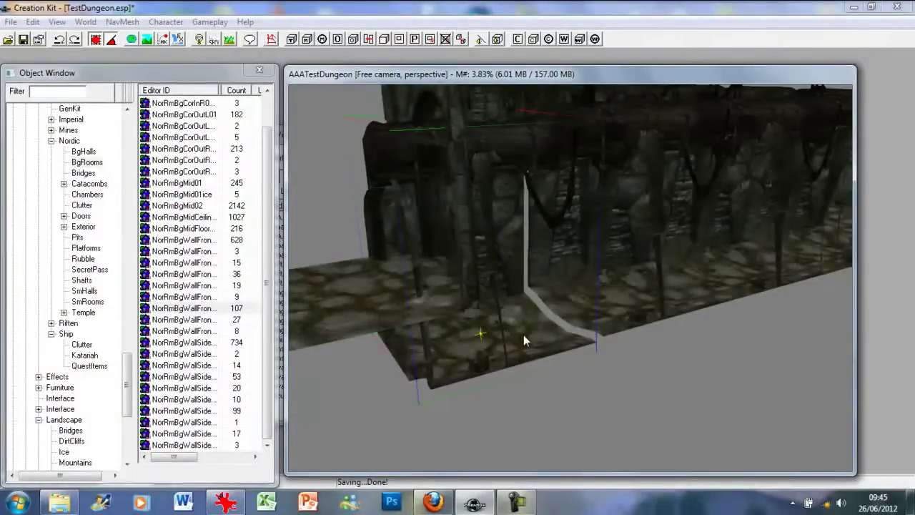
drag(523, 335, 523, 324)
shift+middle_drag(523, 326, 614, 324)
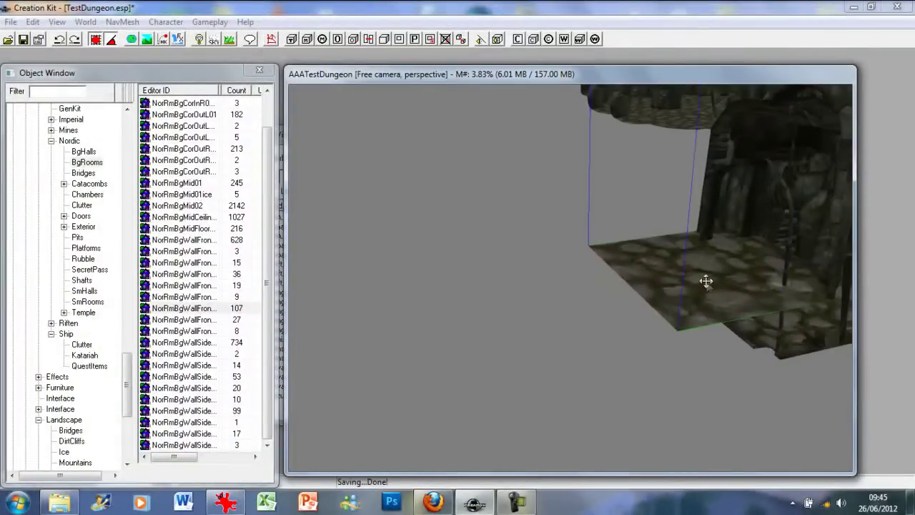
drag(707, 282, 644, 354)
shift+middle_drag(644, 354, 707, 369)
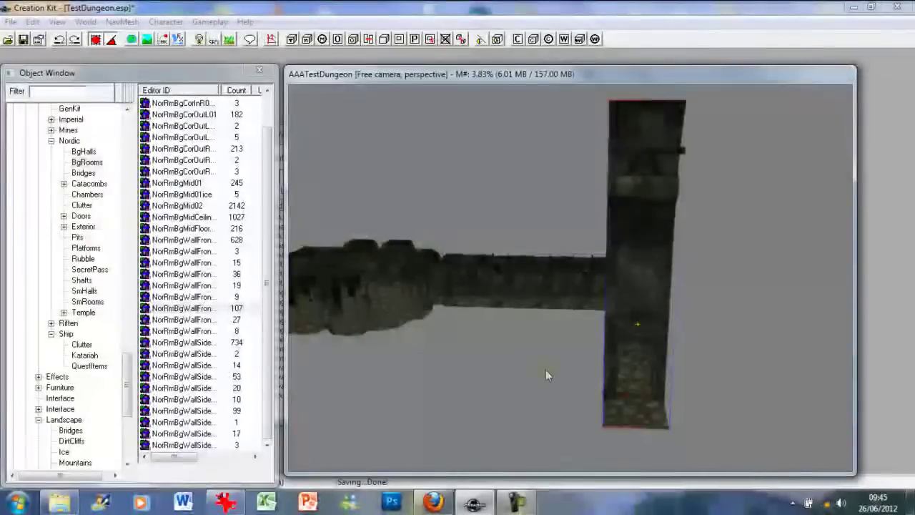
Place a plain big-room front wall piece beside the doorway wall, level and flush with it.
click(185, 297)
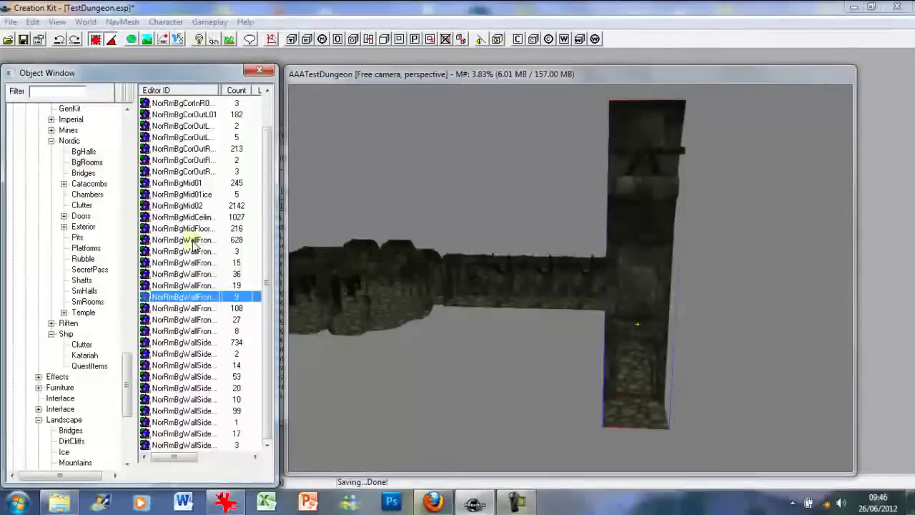
drag(192, 240, 614, 412)
drag(594, 360, 540, 360)
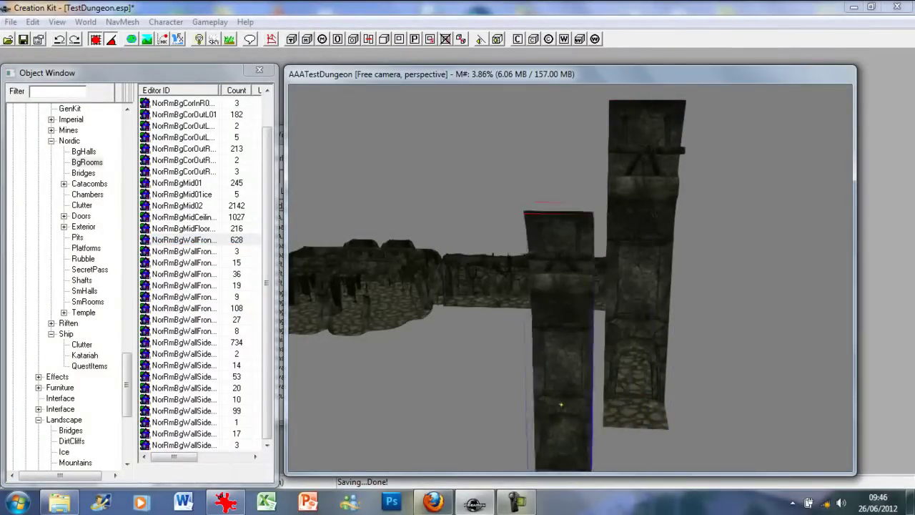
drag(561, 404, 574, 330)
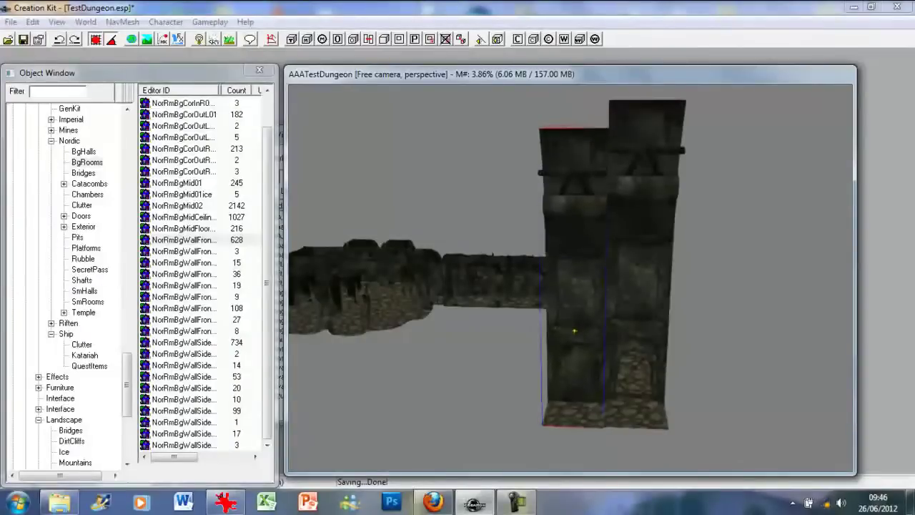
shift+middle_drag(553, 275, 621, 288)
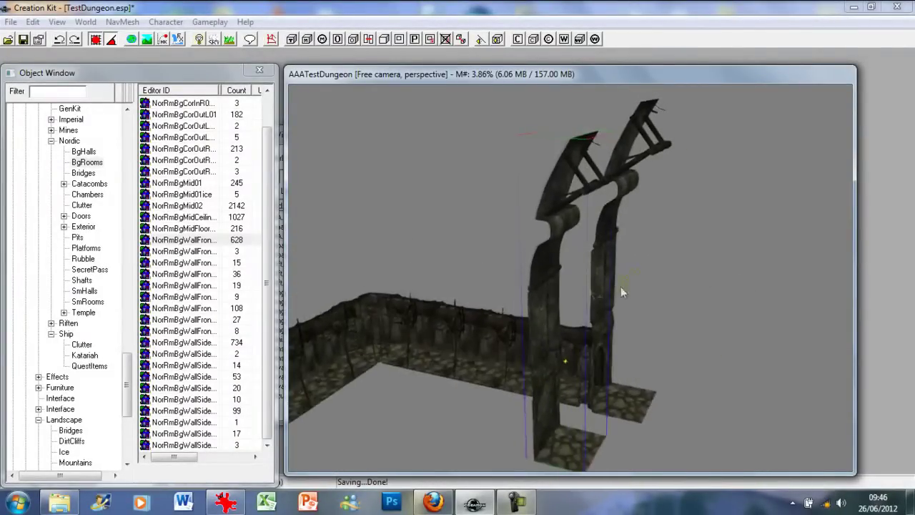
drag(548, 288, 586, 296)
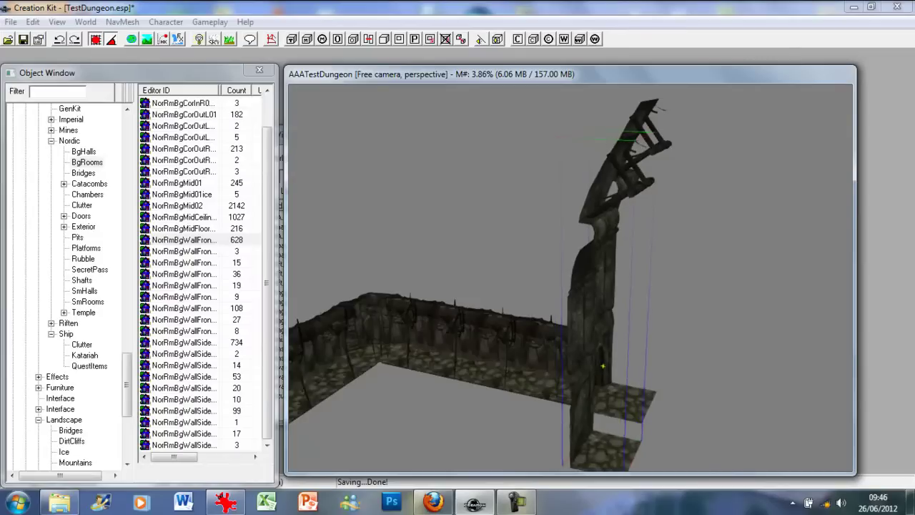
drag(602, 366, 603, 342)
Duplicate the plain wall piece and attach the copy to the other side of the doorway wall.
shift+middle_drag(586, 259, 496, 294)
key(ctrl+d)
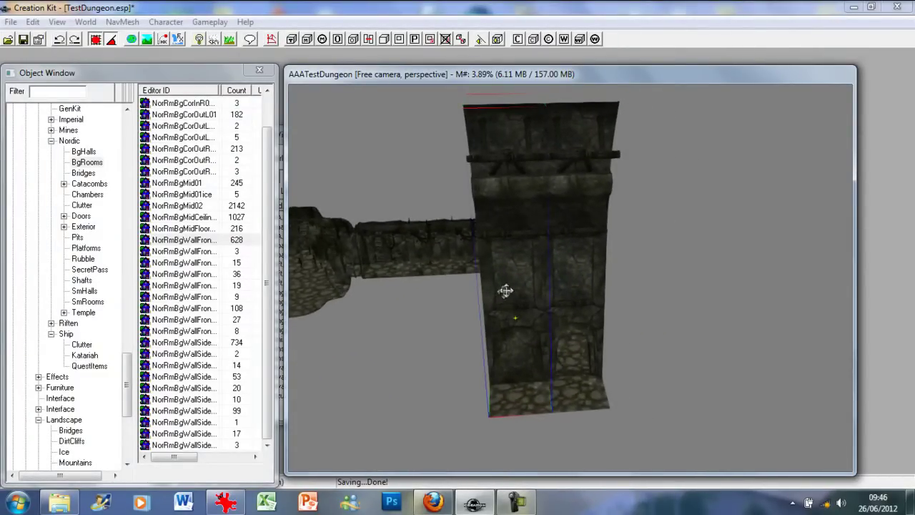
drag(508, 292, 620, 314)
right_drag(529, 288, 514, 311)
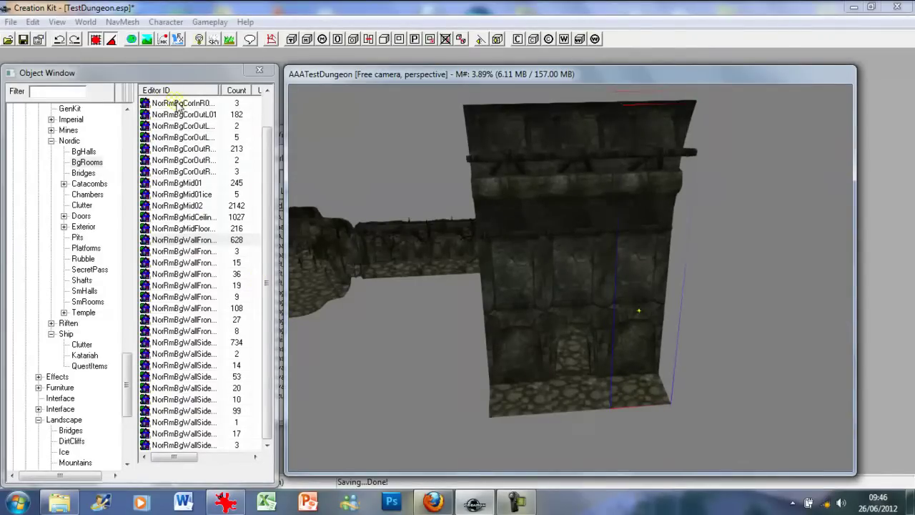
Place a NorRmBgCorInL01 inner corner at the free end of the first plain wall piece.
click(178, 114)
scroll(176, 140, up, 1)
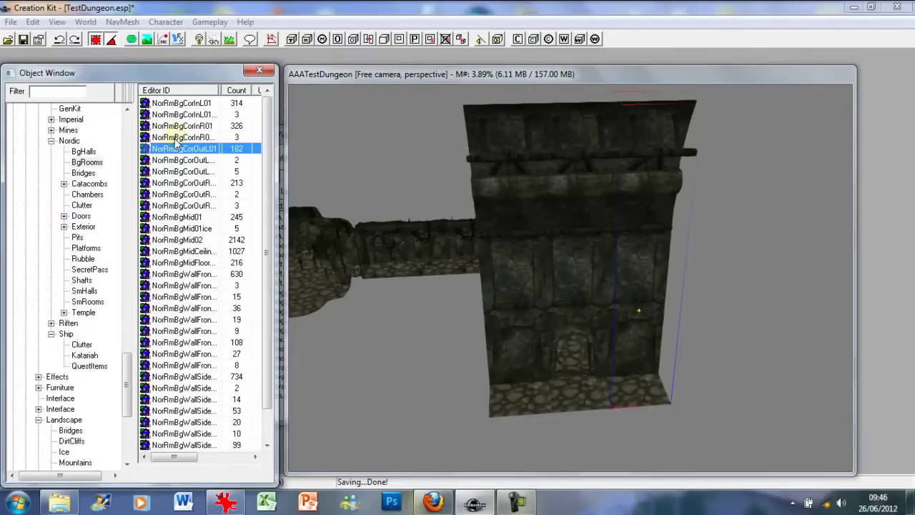
click(176, 103)
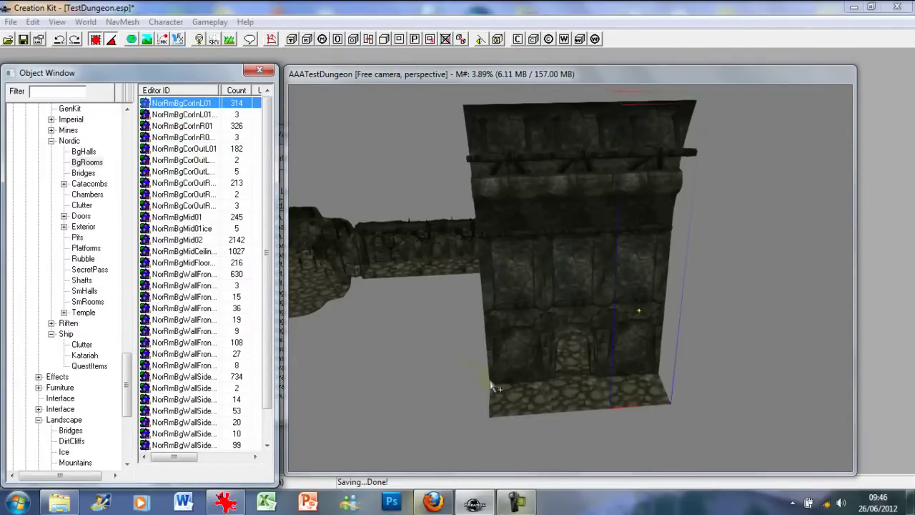
drag(492, 387, 504, 394)
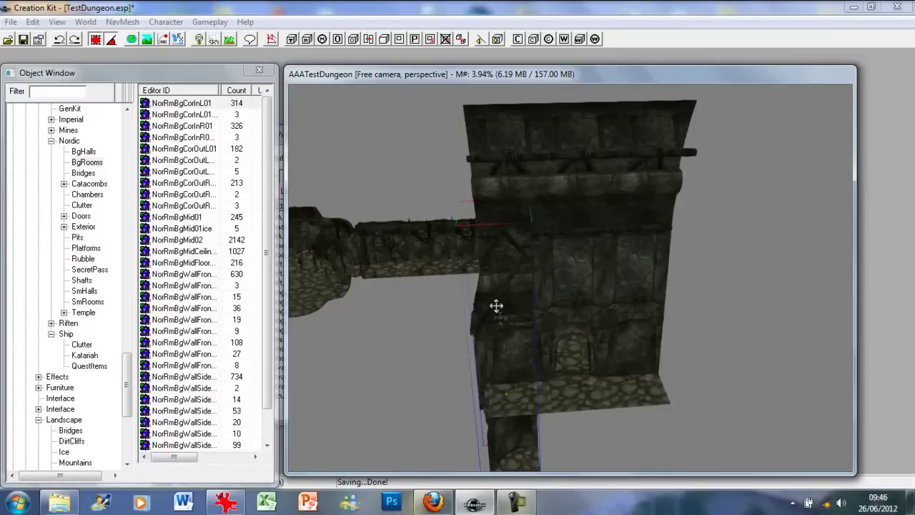
drag(496, 306, 446, 307)
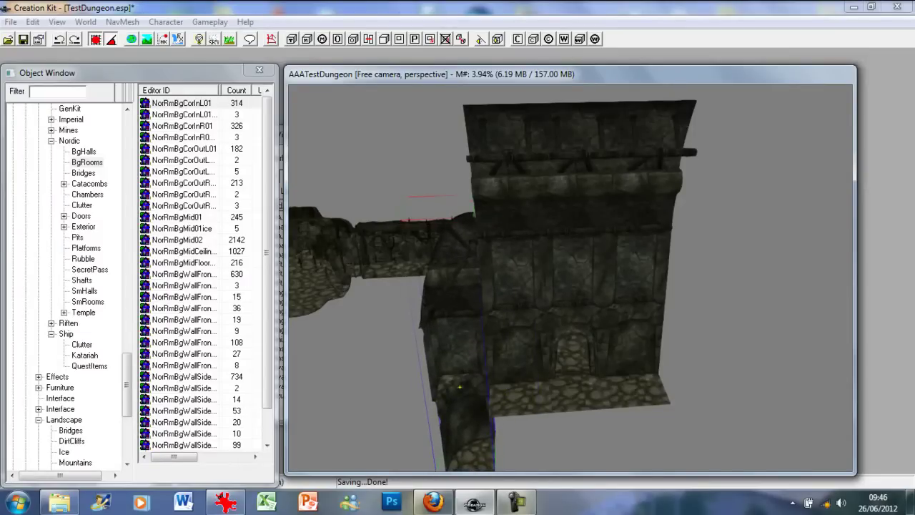
drag(459, 387, 452, 324)
Adjust the NorRmBgCorInL01 corner so it joins the adjacent wall piece without a gap.
shift+middle_drag(431, 192, 484, 207)
mouse_move(447, 239)
mouse_down()
mouse_move(462, 246)
mouse_move(458, 233)
mouse_up()
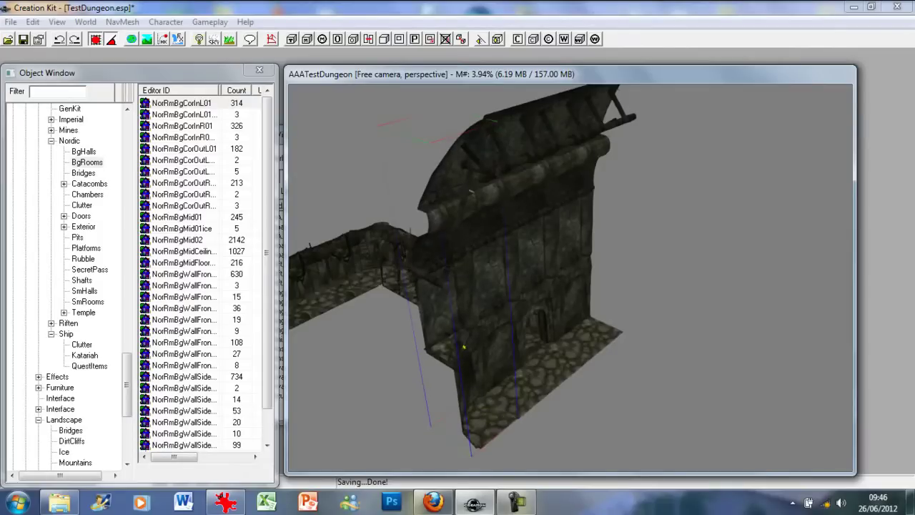
shift+middle_drag(457, 233, 444, 228)
shift+middle_drag(469, 189, 439, 205)
drag(439, 206, 430, 204)
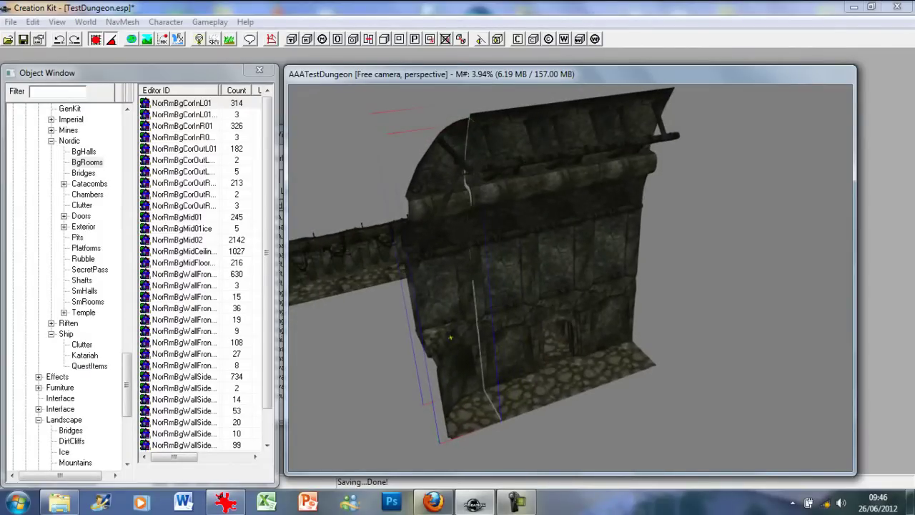
drag(450, 338, 454, 336)
shift+middle_drag(455, 336, 461, 279)
shift+middle_drag(454, 330, 451, 333)
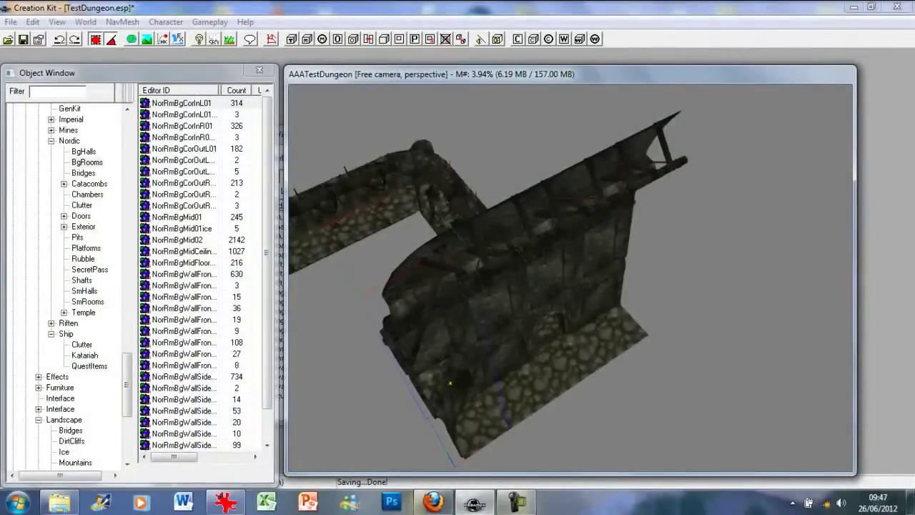
shift+middle_drag(449, 384, 531, 418)
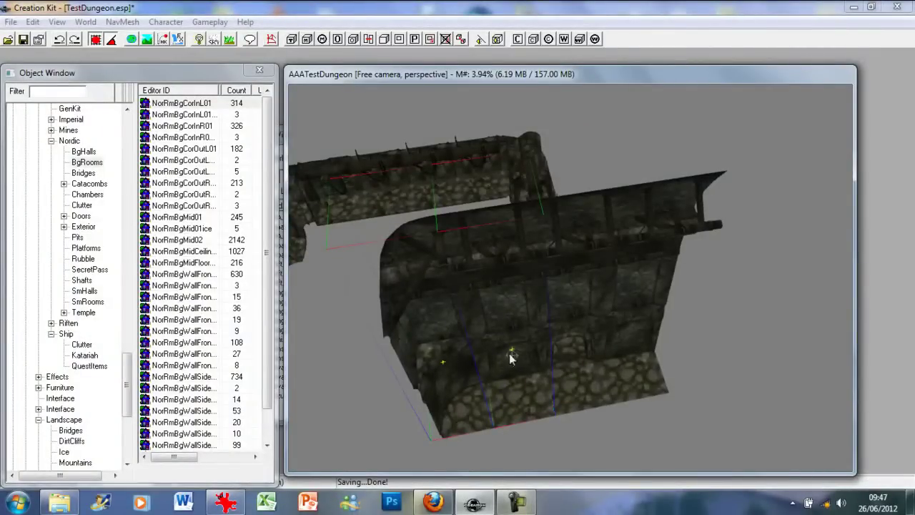
drag(502, 347, 498, 351)
shift+middle_drag(474, 346, 486, 322)
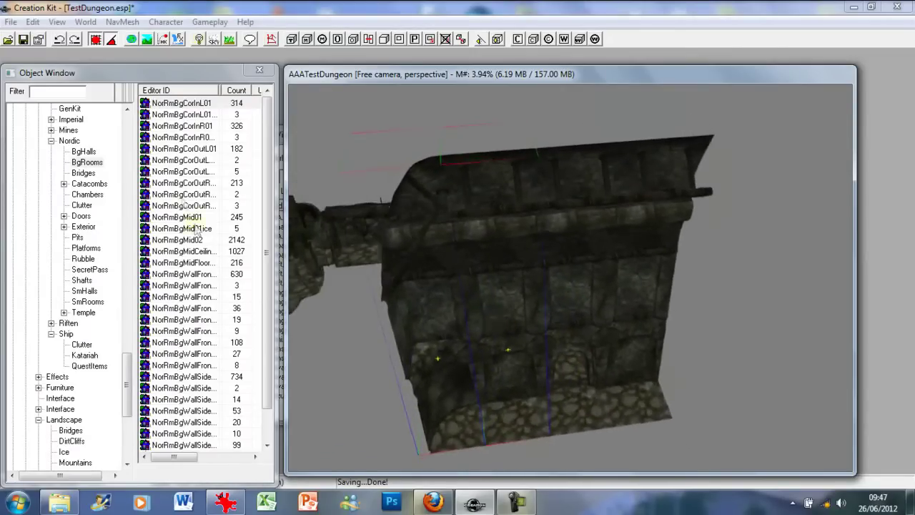
Place a NorRmBgCorInR01 inner corner at the opposite end of the wall row and close the gap to it.
click(204, 126)
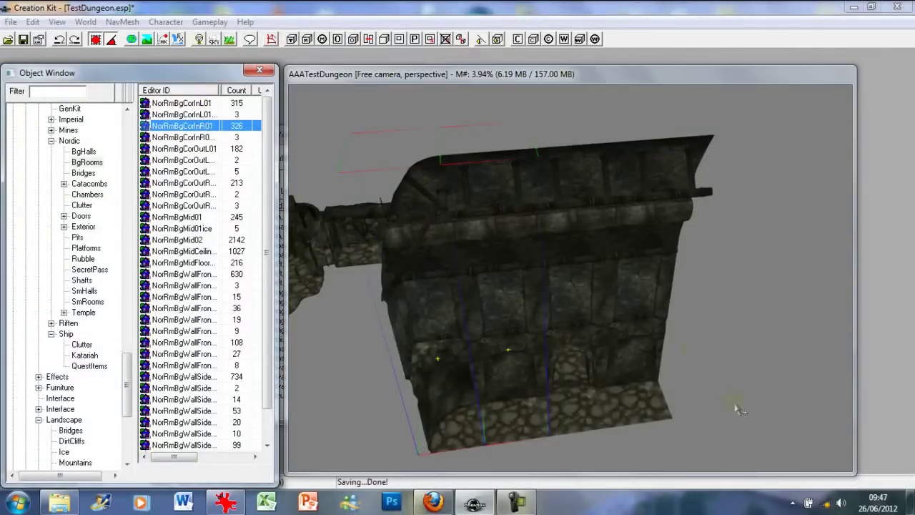
drag(736, 408, 692, 373)
drag(715, 332, 720, 282)
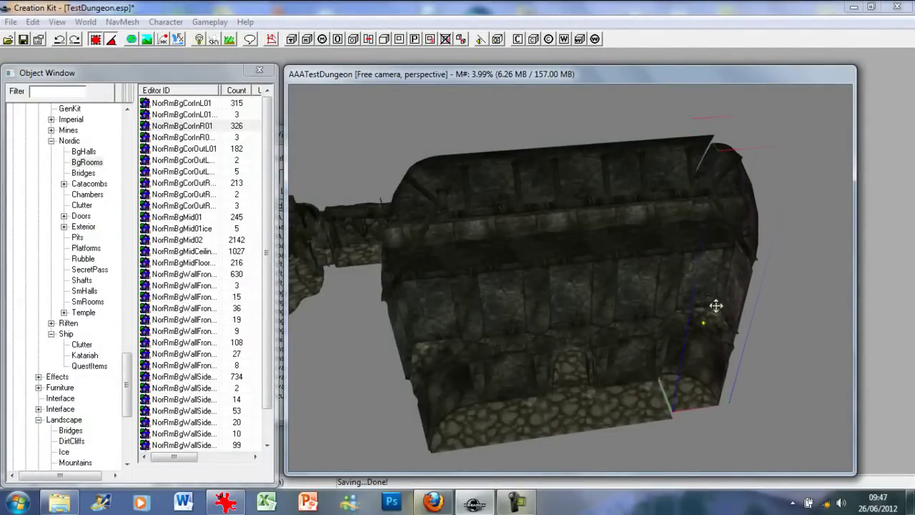
shift+middle_drag(717, 305, 684, 267)
drag(711, 326, 710, 314)
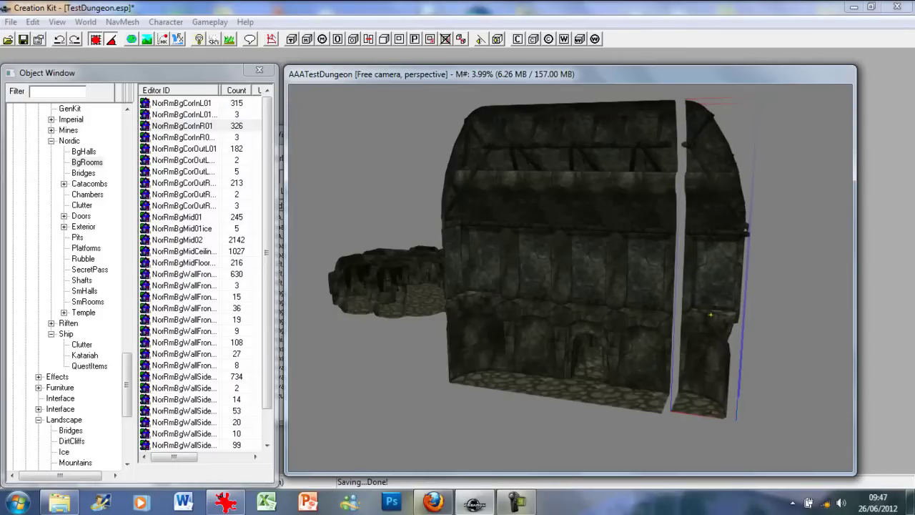
drag(699, 256, 691, 256)
shift+middle_drag(691, 255, 734, 309)
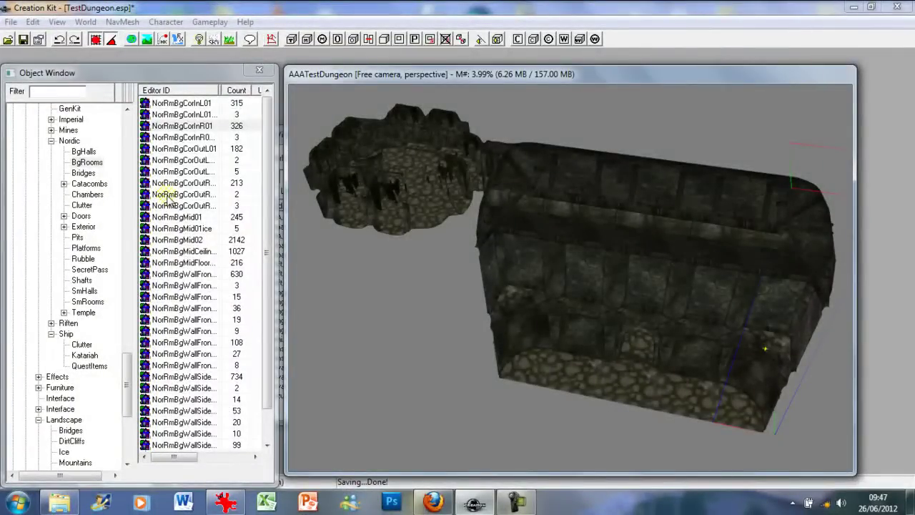
Pick the first plain NorRmBgWallSide piece from the big-room set and place it beside the NorRmBgCorInL01 corner.
click(175, 320)
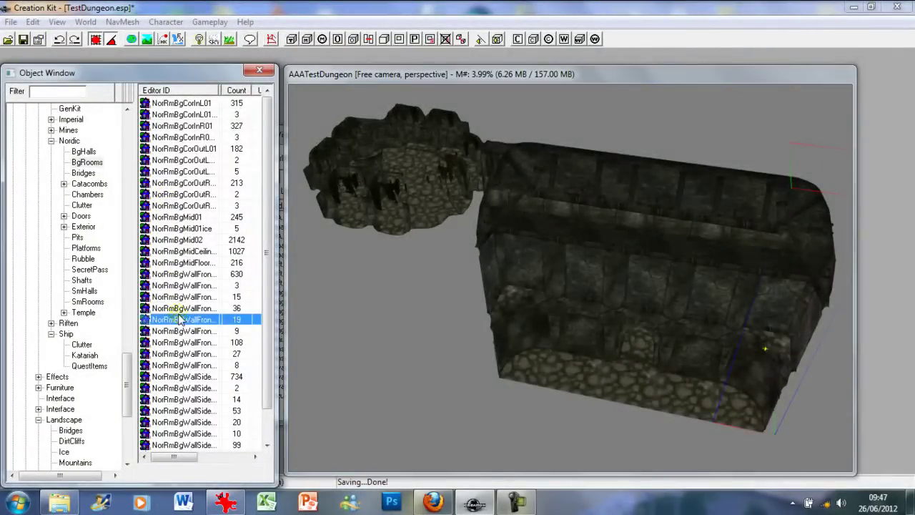
scroll(173, 323, down, 1)
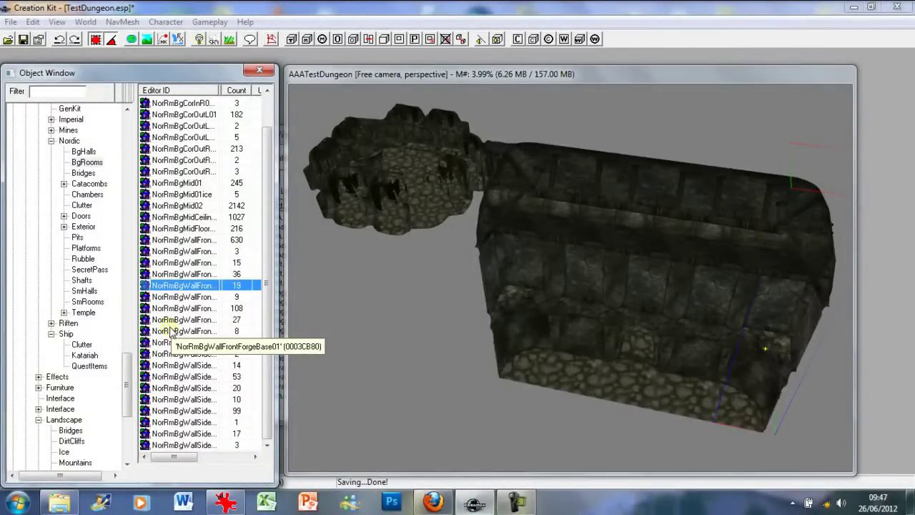
click(187, 377)
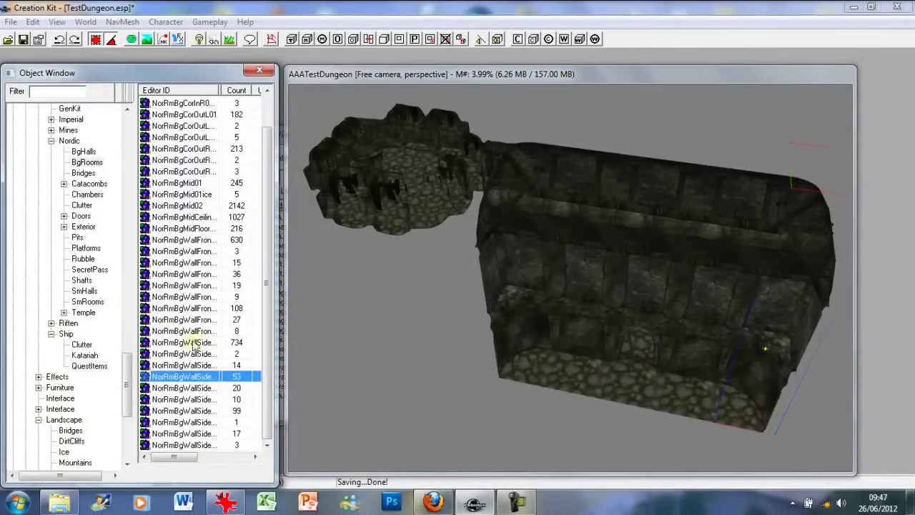
click(193, 343)
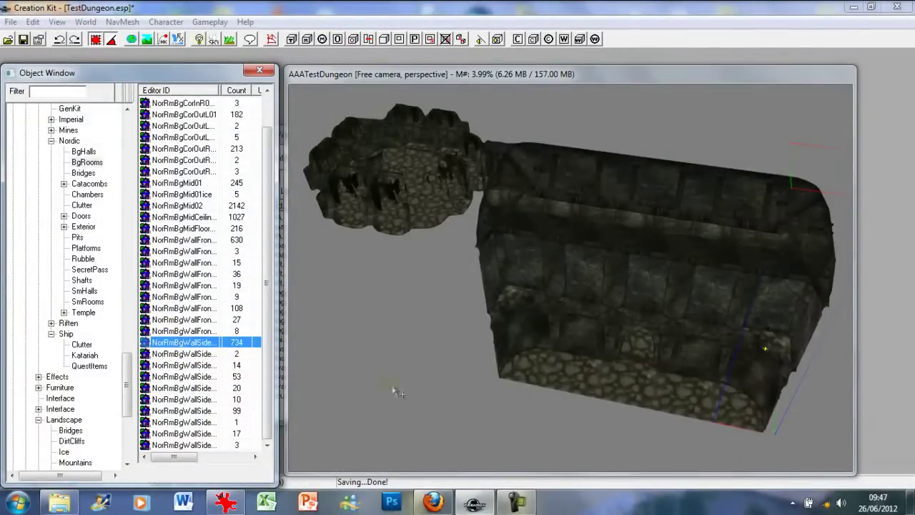
drag(519, 374, 521, 379)
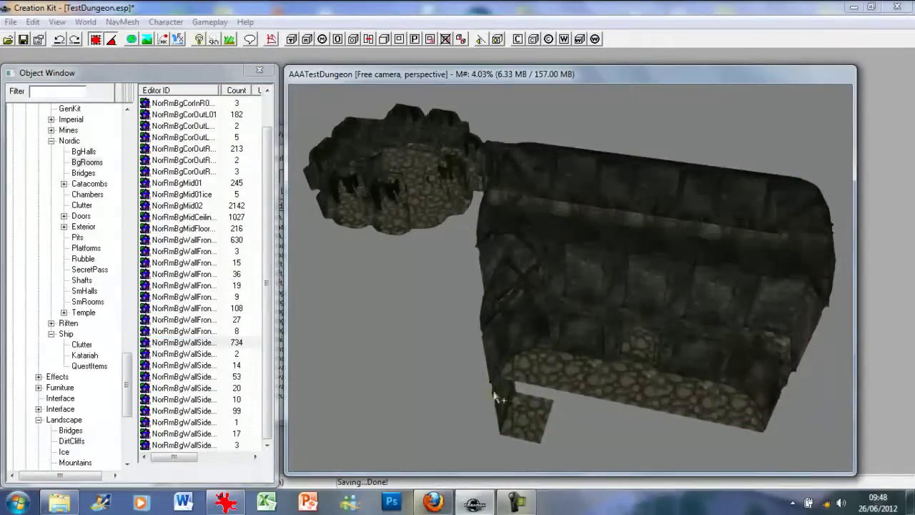
Move the new side wall piece up against the open side of the NorRmBgCorInL01 corner.
double_click(498, 395)
click(502, 391)
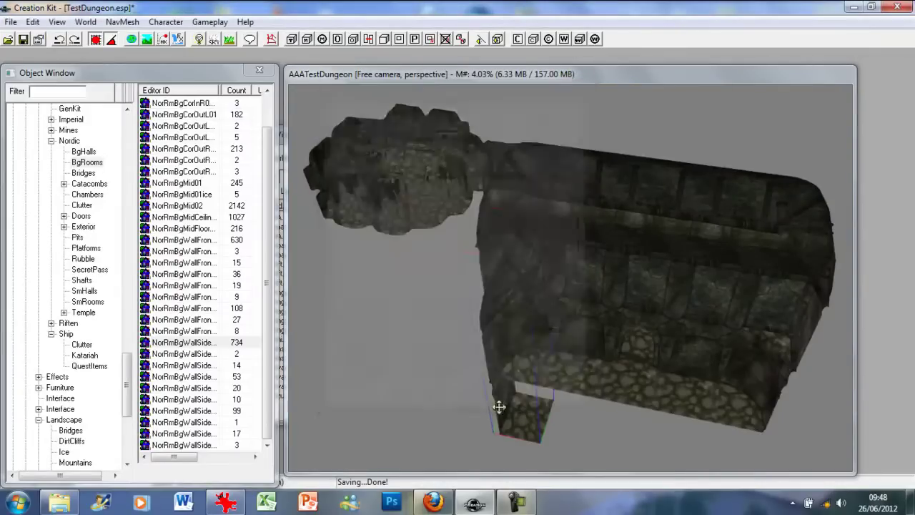
drag(498, 386, 499, 350)
shift+middle_drag(472, 390, 444, 365)
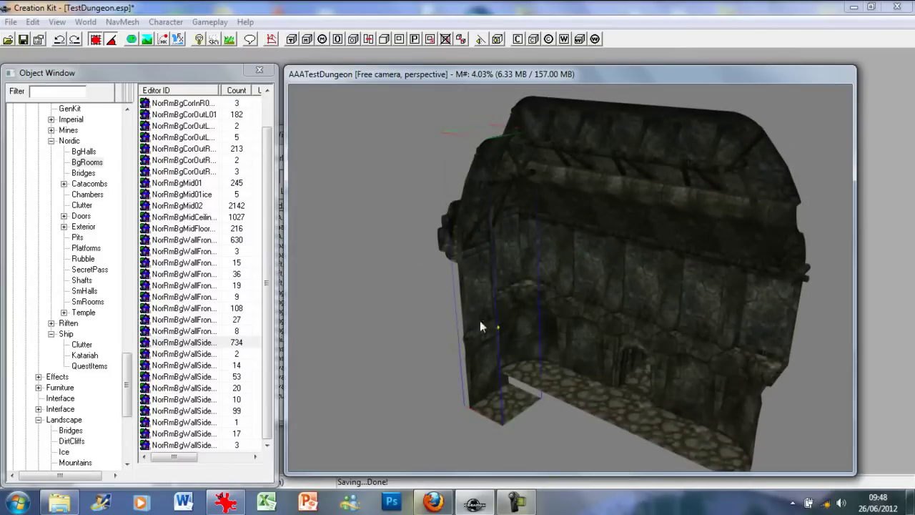
mouse_move(480, 322)
mouse_down()
mouse_move(464, 326)
mouse_move(484, 322)
mouse_move(485, 310)
mouse_up()
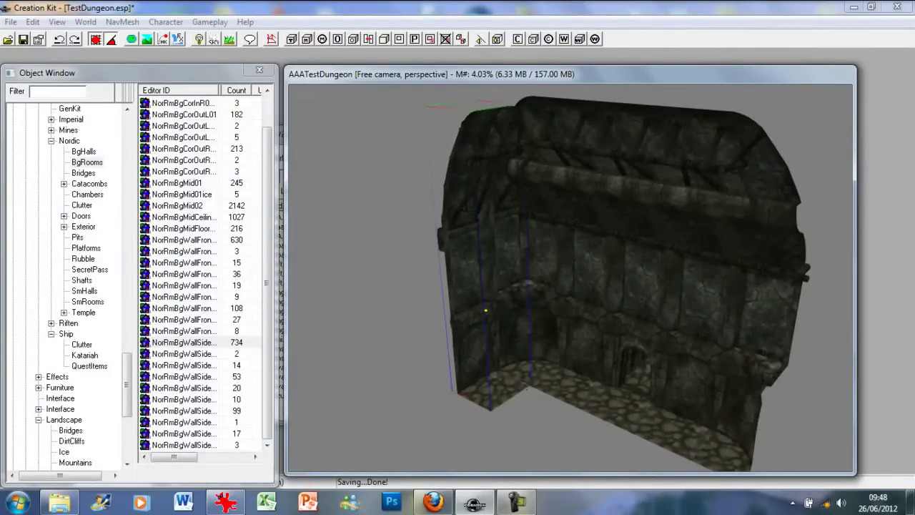
shift+middle_drag(486, 310, 521, 315)
Fine-tune the side wall piece's position so it lines up with the corner piece from several viewing angles.
drag(498, 391, 502, 393)
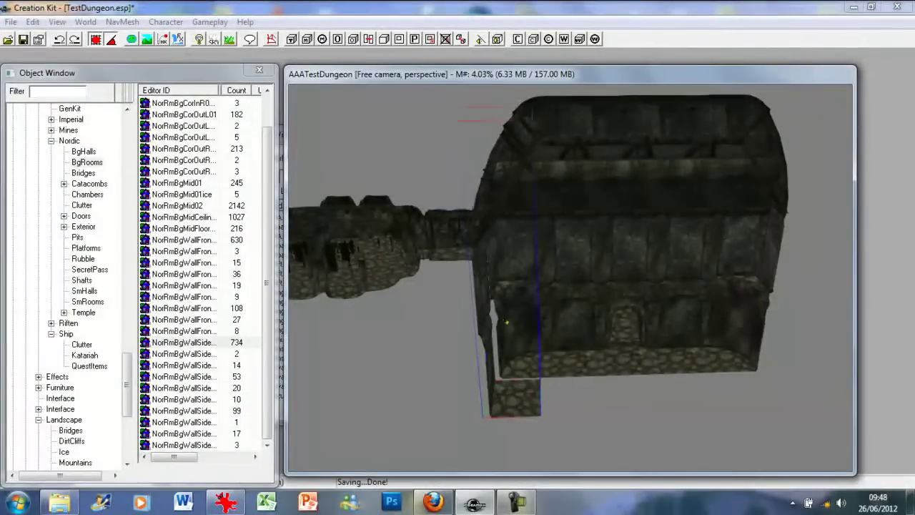
drag(506, 323, 515, 320)
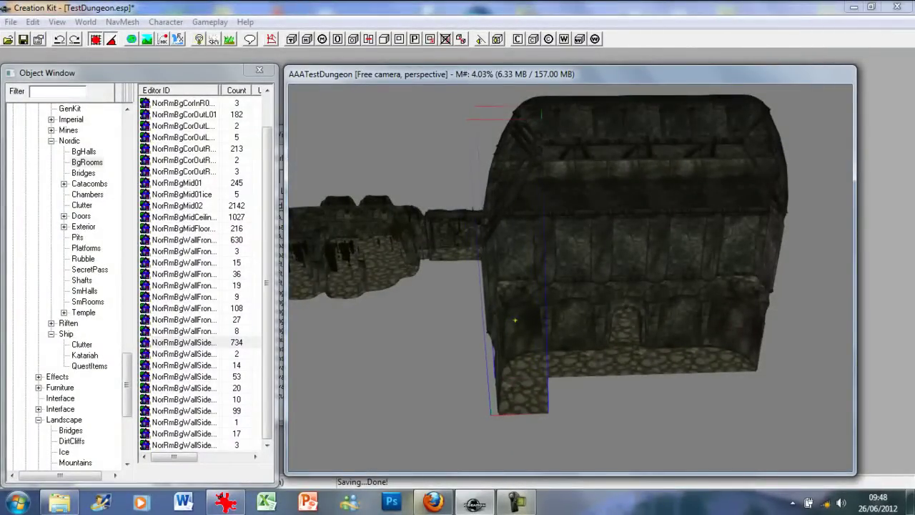
shift+middle_drag(507, 391, 482, 355)
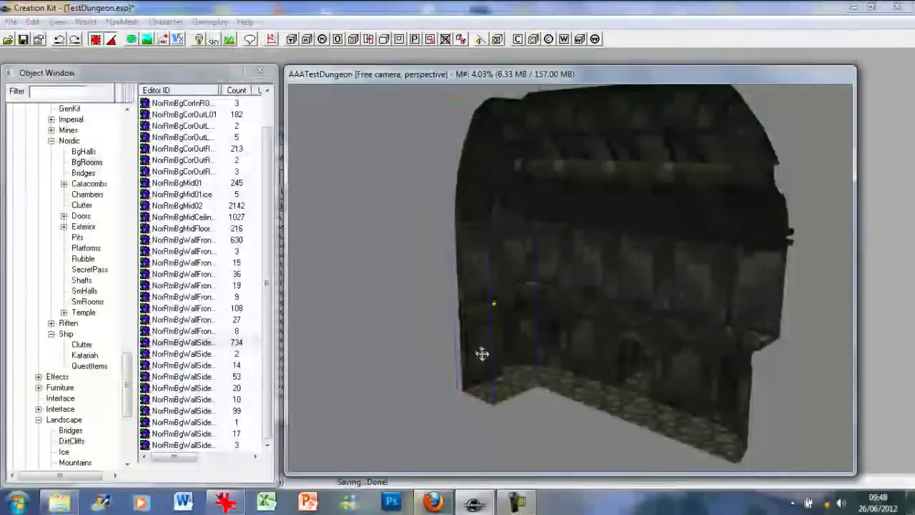
mouse_move(493, 304)
mouse_down()
mouse_move(482, 305)
mouse_move(485, 297)
mouse_up()
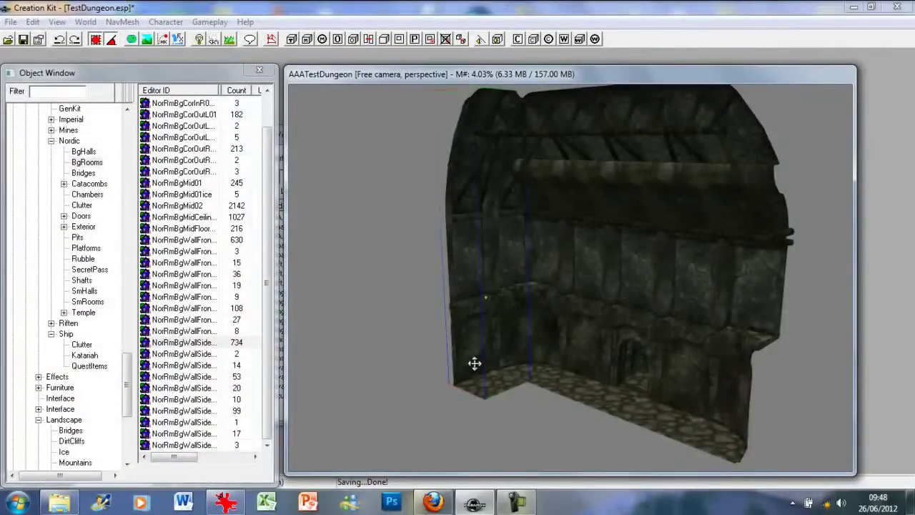
shift+middle_drag(475, 363, 440, 383)
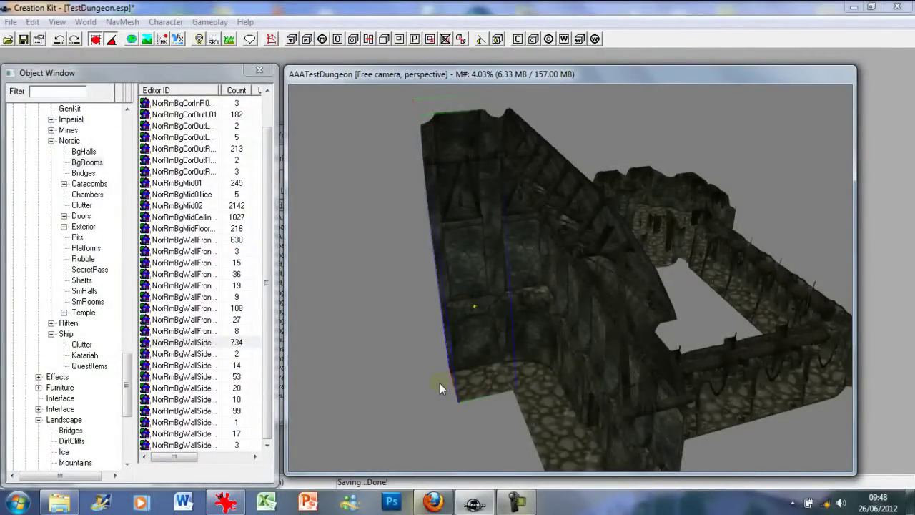
shift+middle_drag(439, 383, 509, 399)
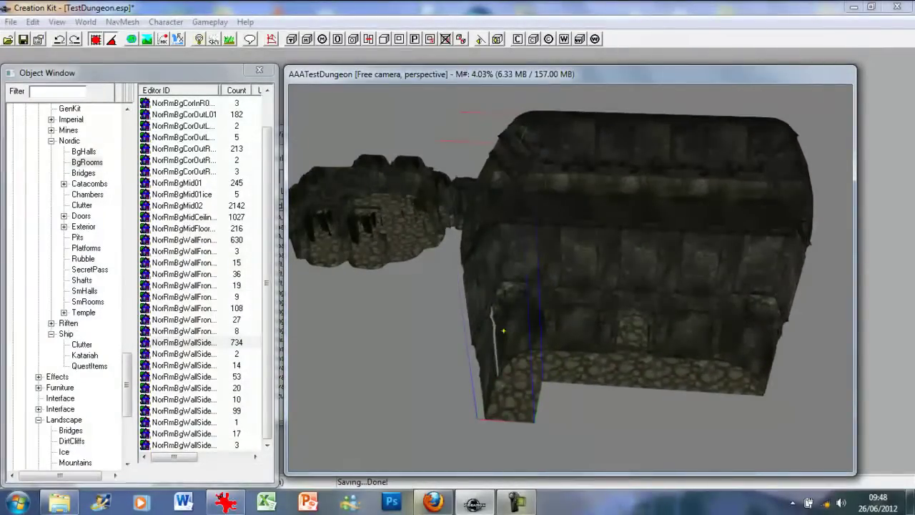
Duplicate the side wall piece twice to extend the row away from the corner, and align the three pieces without gaps.
middle_drag(506, 392, 465, 347)
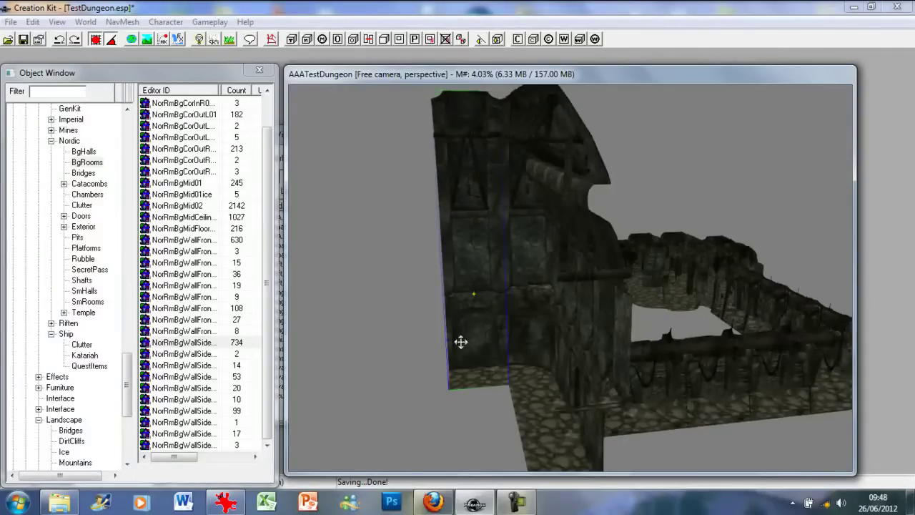
key(ctrl+d)
drag(464, 345, 404, 347)
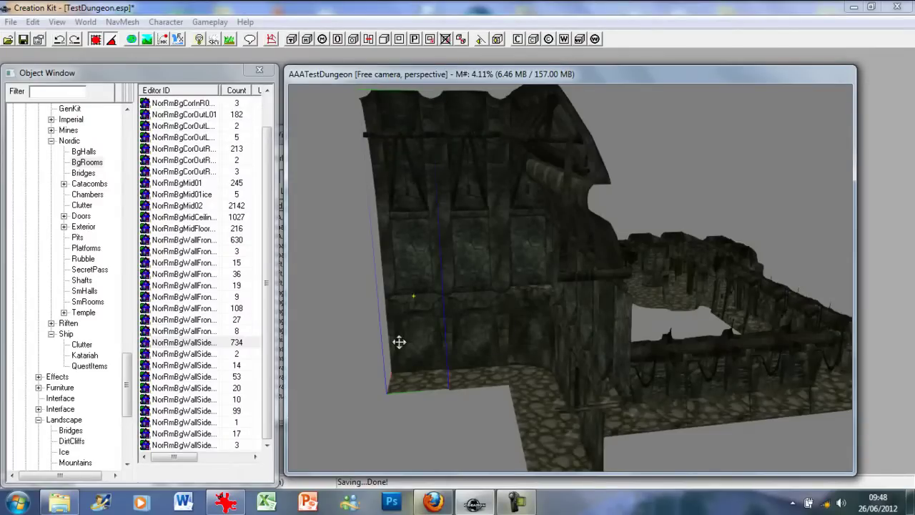
key(ctrl+d)
drag(408, 337, 345, 337)
mouse_move(344, 337)
shift+middle_down()
mouse_move(380, 364)
mouse_move(427, 378)
mouse_move(438, 366)
mouse_move(431, 352)
shift+middle_up()
drag(431, 352, 436, 353)
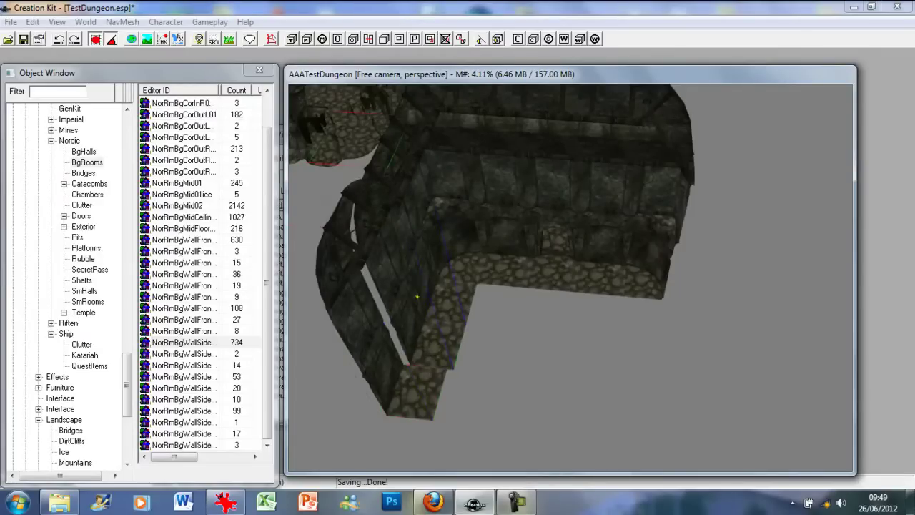
drag(411, 388, 419, 388)
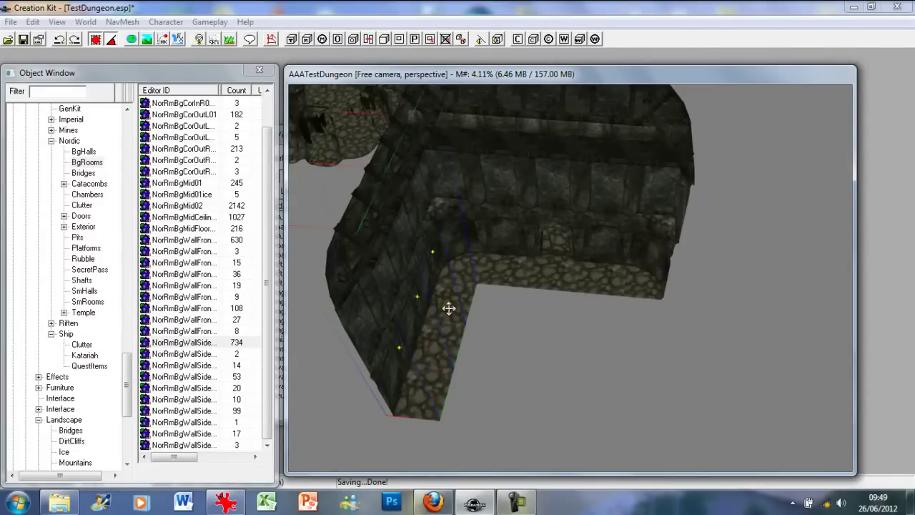
Duplicate the three side walls, turn the copies to face the room, and join them to the NorRmBgCorInR01 corner.
key(ctrl+d)
drag(430, 339, 617, 362)
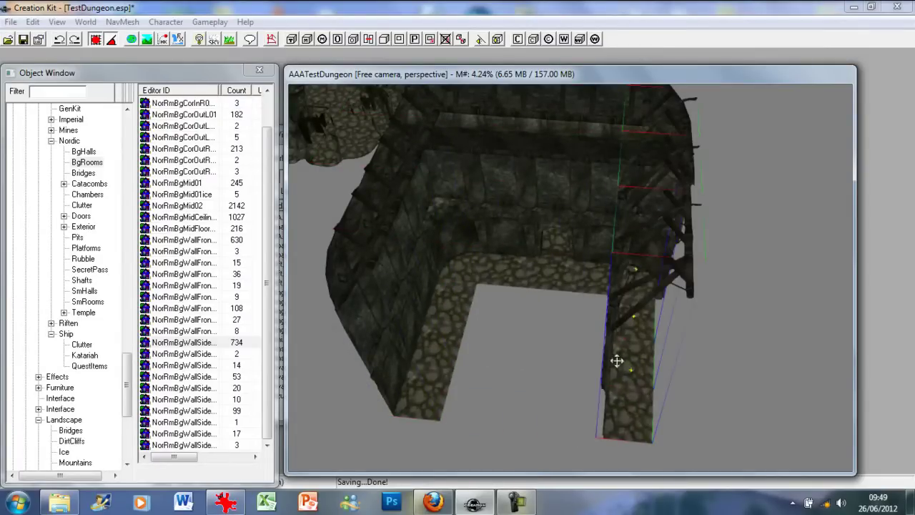
right_drag(642, 360, 689, 360)
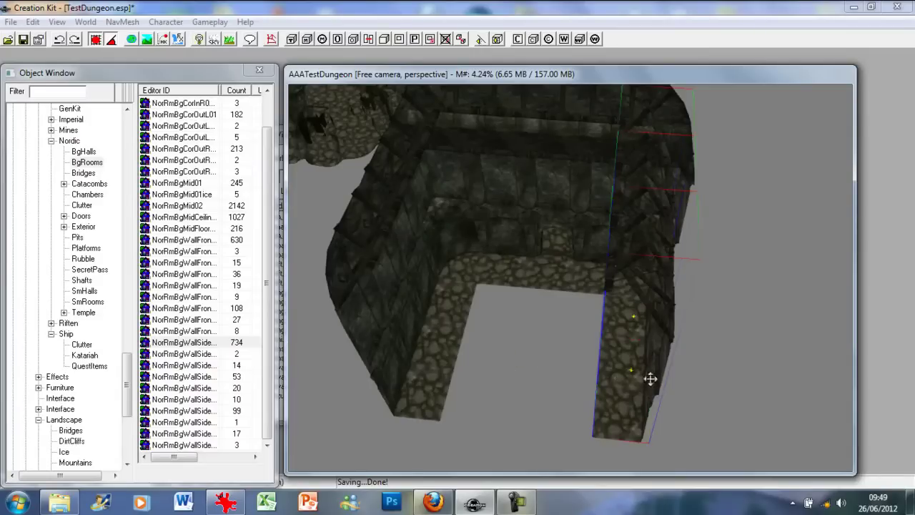
mouse_move(633, 357)
mouse_down()
mouse_move(670, 357)
mouse_move(644, 357)
mouse_up()
shift+middle_drag(644, 354, 676, 352)
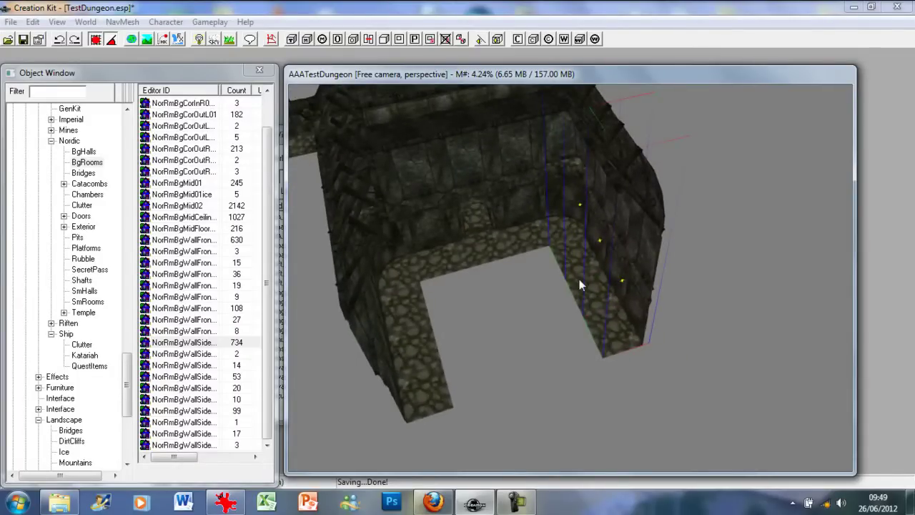
mouse_move(580, 284)
mouse_down()
mouse_move(589, 282)
mouse_move(585, 270)
mouse_up()
Duplicate the NorRmBgCorInL01 corner and attach the copy, turned to face the room, to the free end of the opposite side wall.
shift+middle_drag(585, 270, 434, 264)
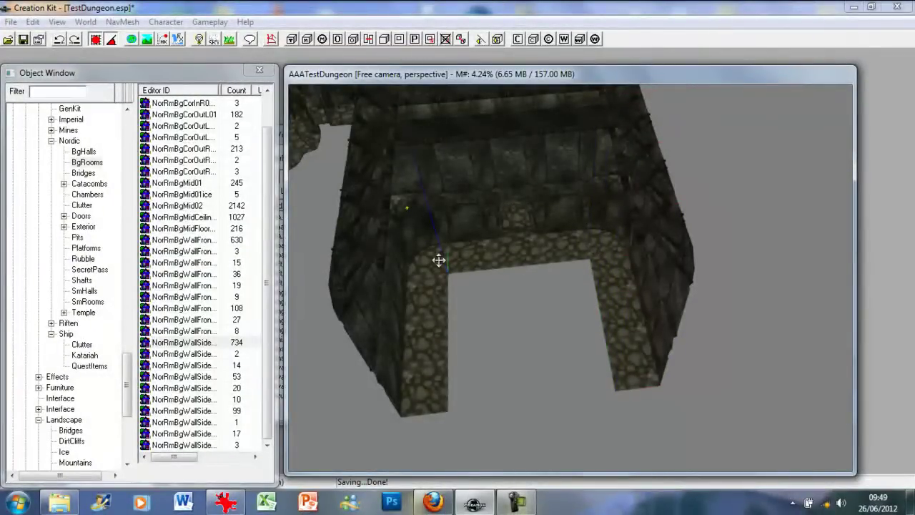
key(ctrl+d)
drag(433, 260, 648, 439)
mouse_move(644, 412)
right_down()
mouse_move(686, 413)
mouse_move(658, 413)
right_up()
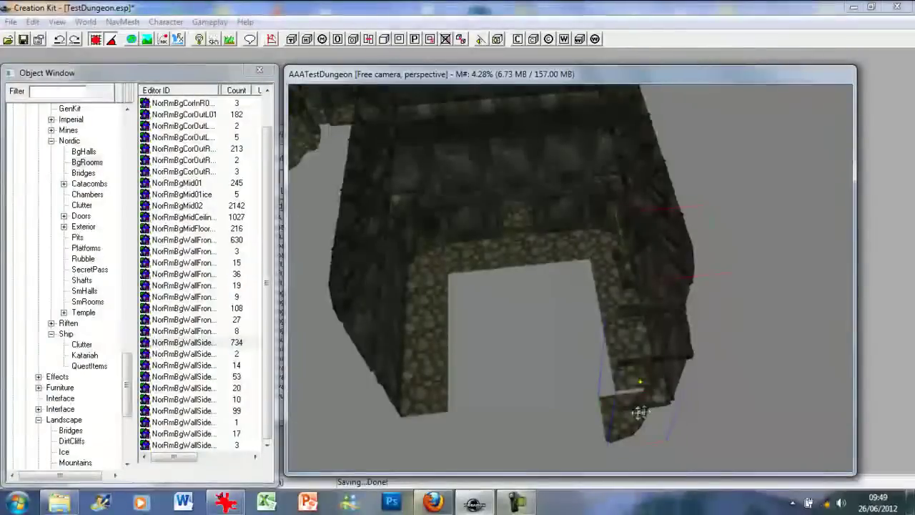
drag(637, 413, 648, 406)
right_drag(651, 376, 659, 375)
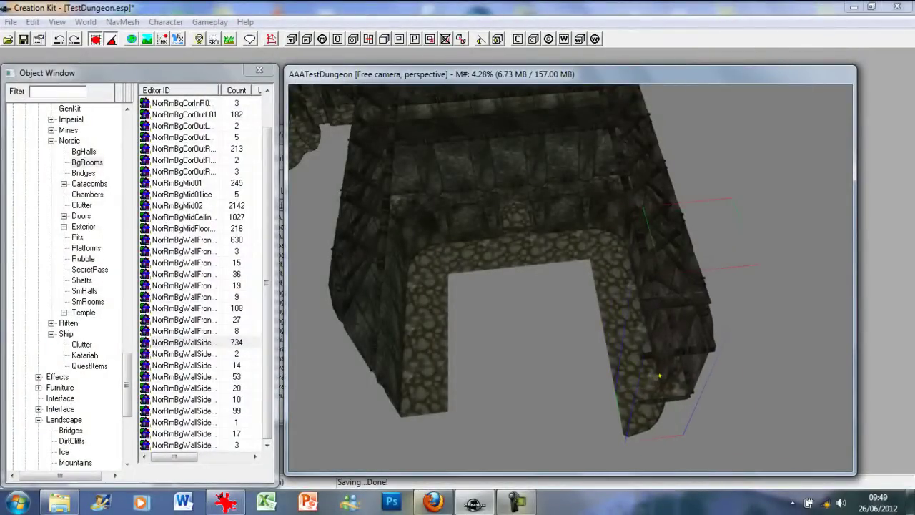
shift+middle_drag(641, 406, 632, 302)
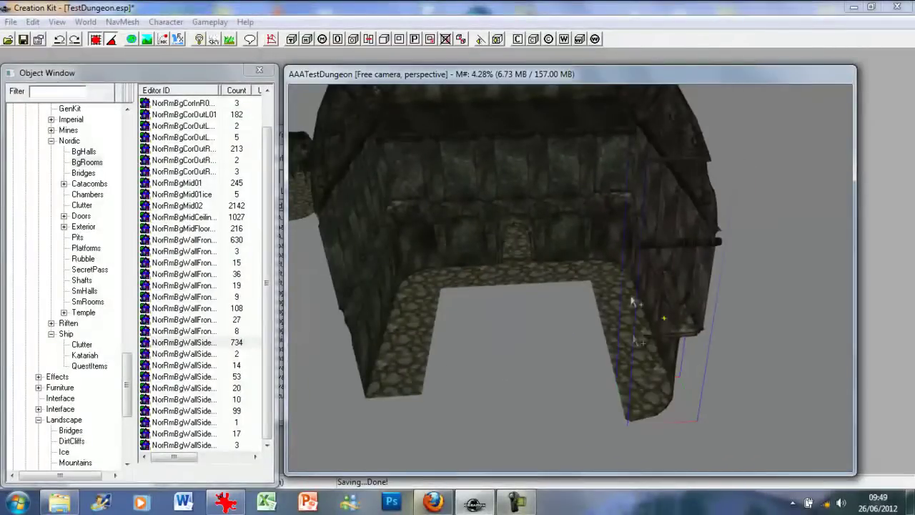
Duplicate the NorRmBgCorInR01 corner, turn the copy to face the room, and join it to the free end of the first side wall.
click(602, 266)
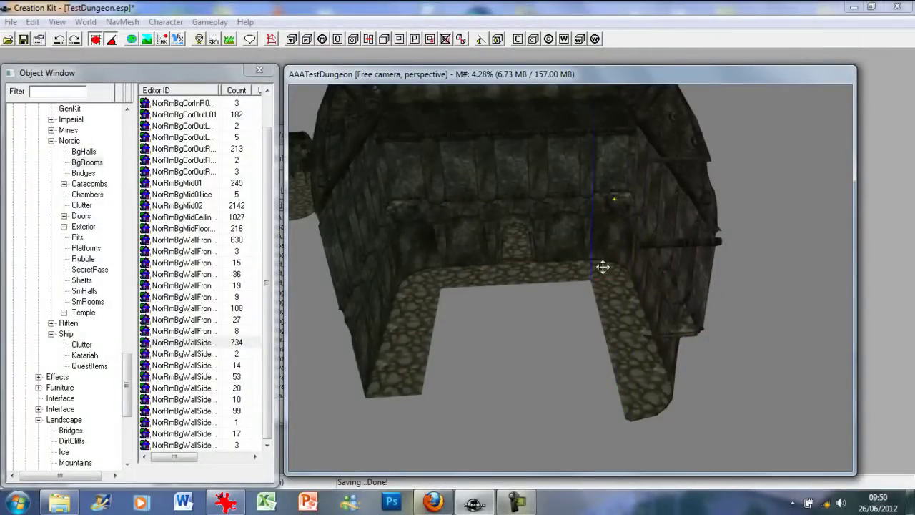
drag(603, 267, 533, 300)
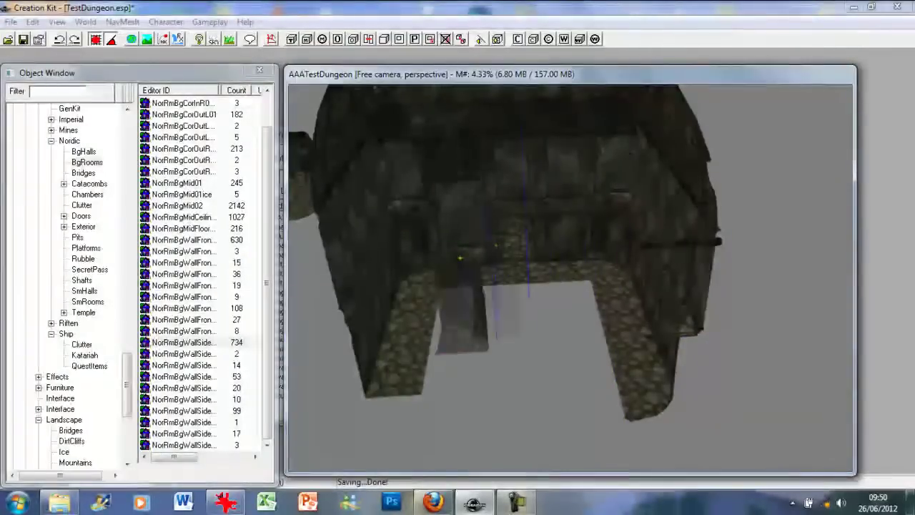
drag(468, 336, 386, 411)
right_drag(386, 410, 454, 410)
drag(405, 407, 377, 420)
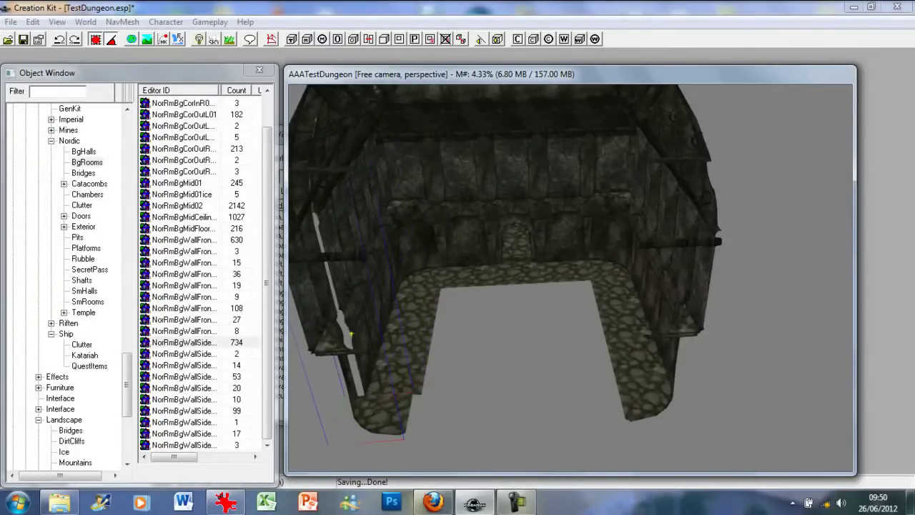
drag(351, 333, 362, 333)
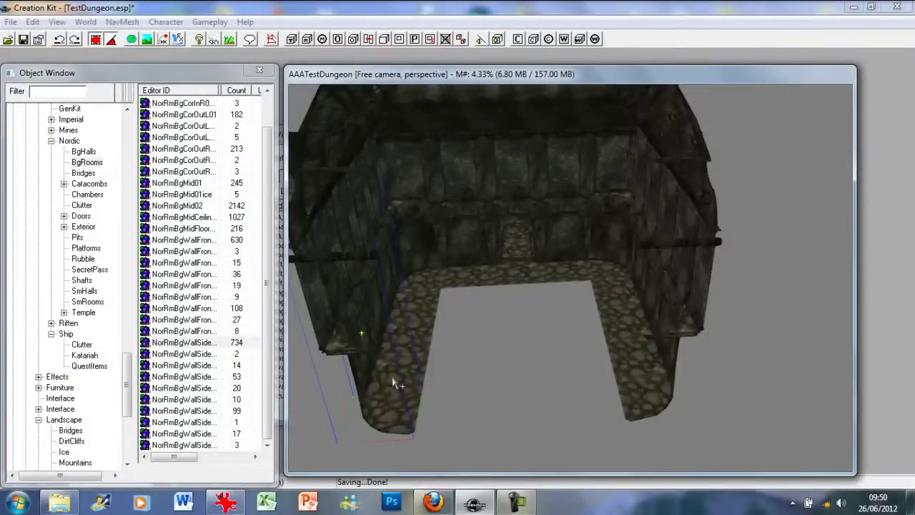
click(468, 203)
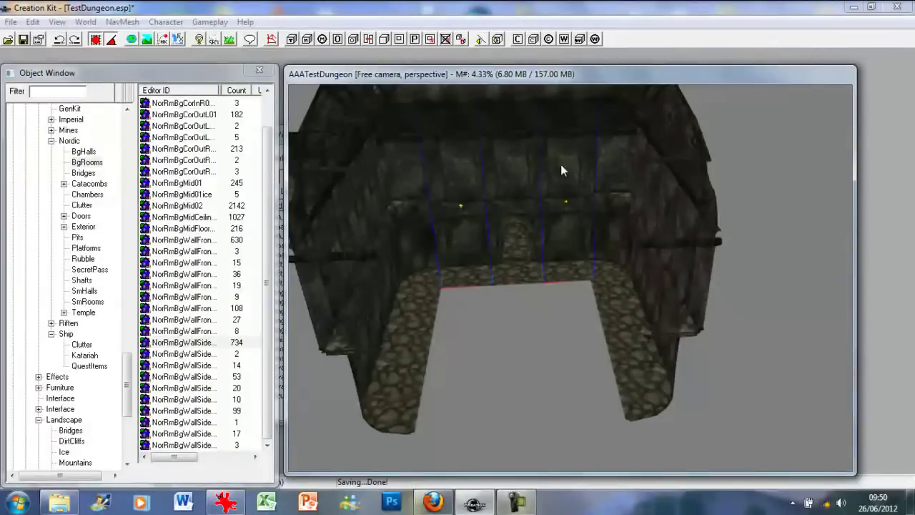
drag(562, 169, 563, 177)
click(33, 21)
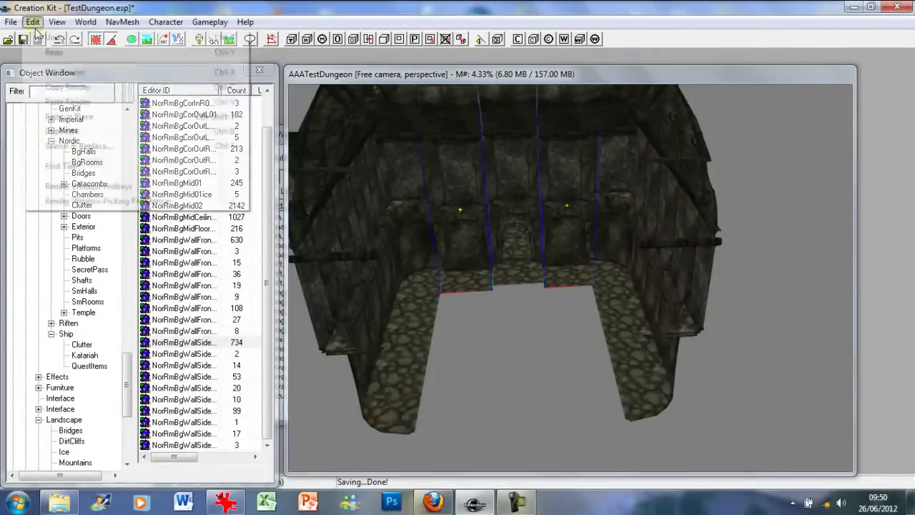
click(50, 36)
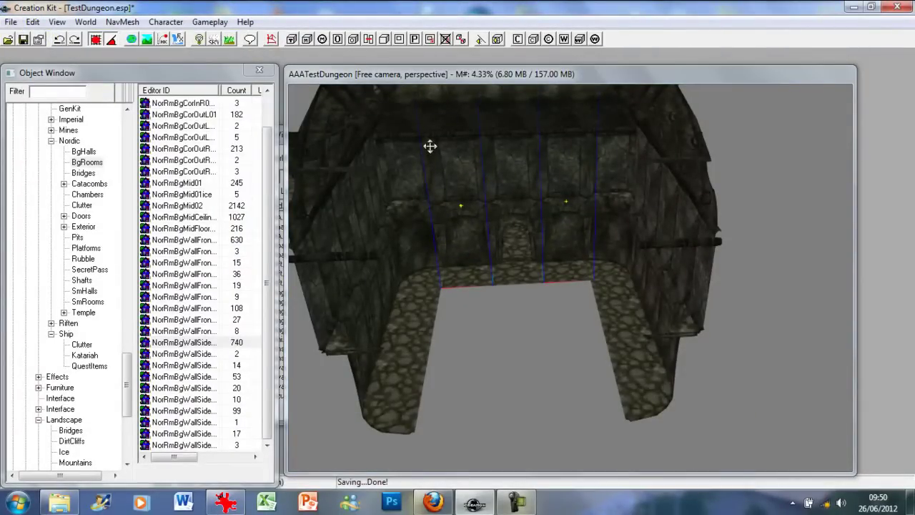
drag(558, 158, 557, 188)
click(33, 22)
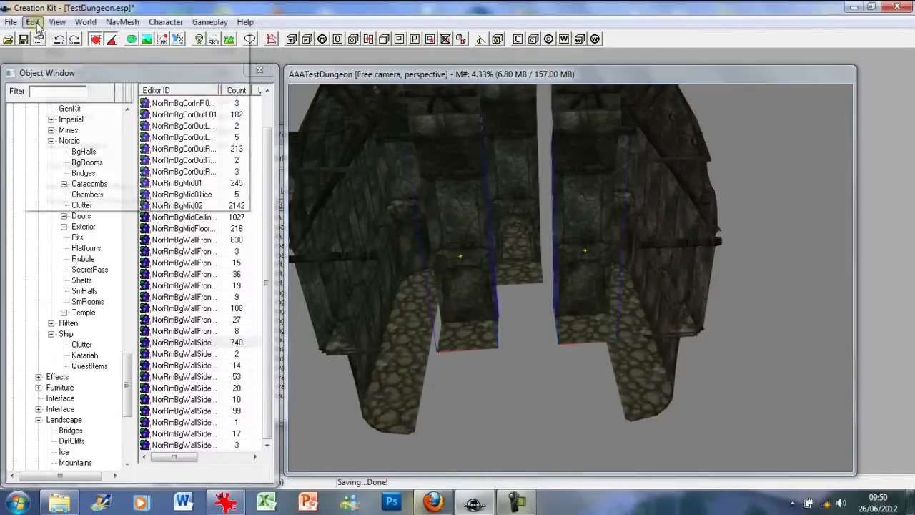
click(54, 37)
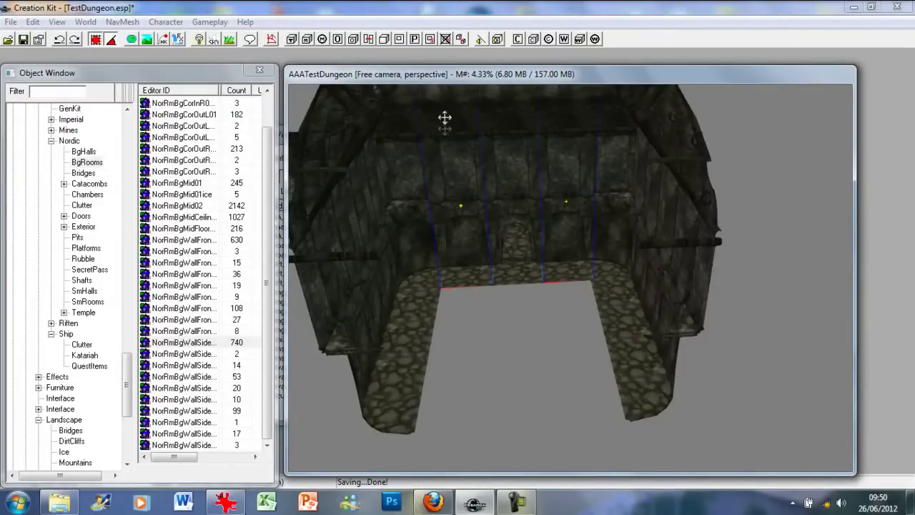
middle_drag(451, 160, 464, 246)
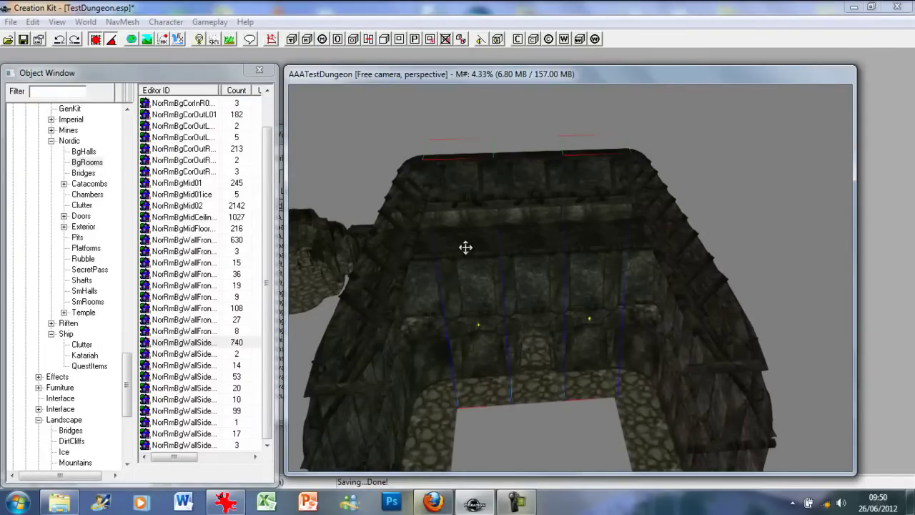
Duplicate the two end walls, turn the copies to face the room, and place them on the open side between the corners.
key(ctrl+d)
drag(478, 252, 481, 277)
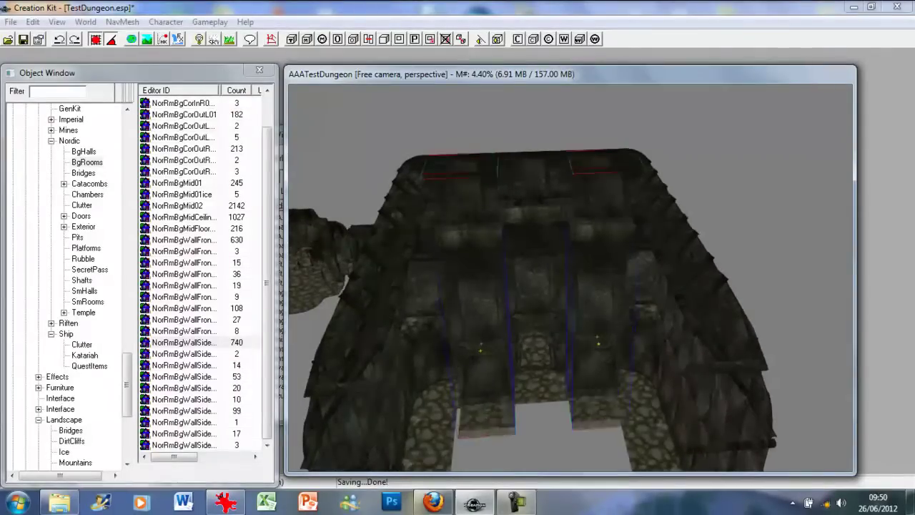
middle_drag(486, 241, 498, 194)
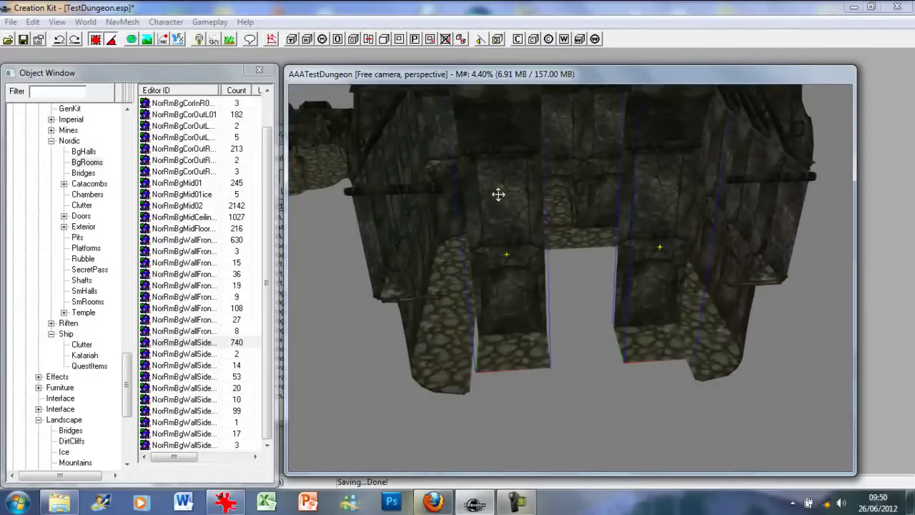
right_drag(498, 193, 564, 195)
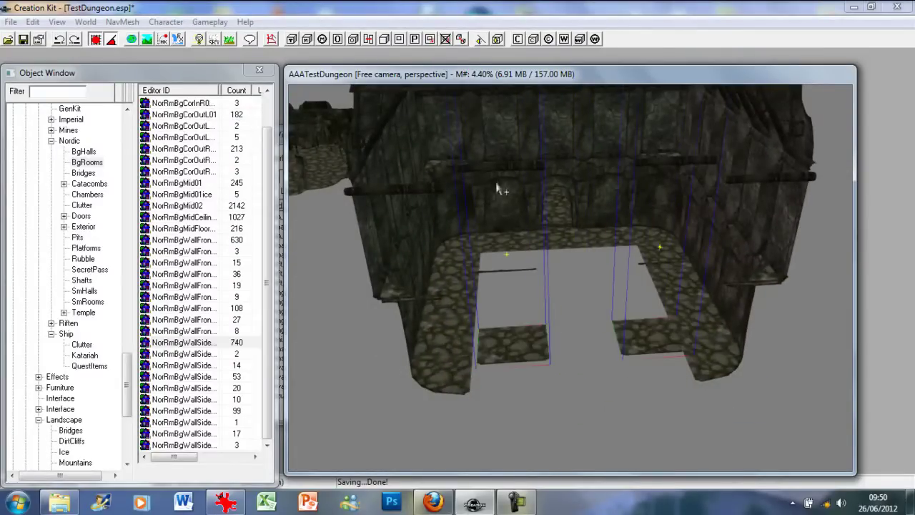
drag(495, 169, 487, 198)
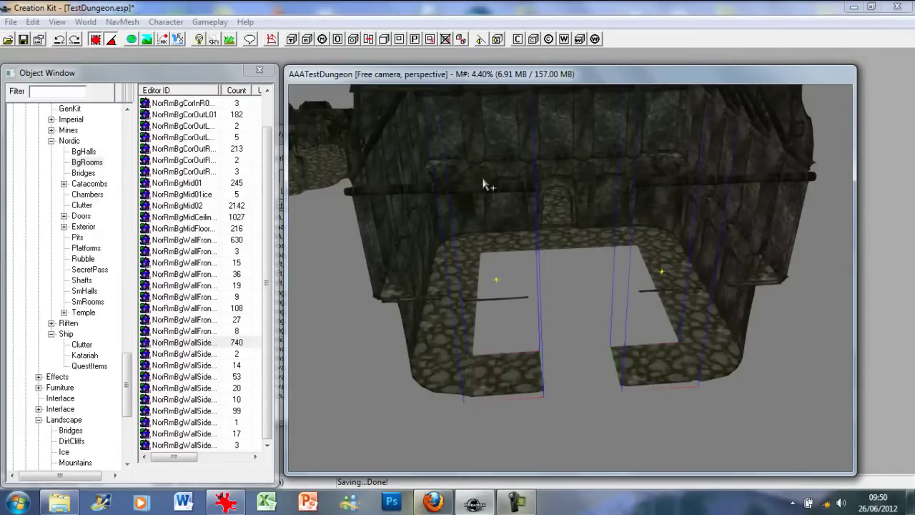
Fit the first copied end wall flush against its neighbouring corner piece so that no gap remains between them.
shift+middle_drag(487, 187, 543, 274)
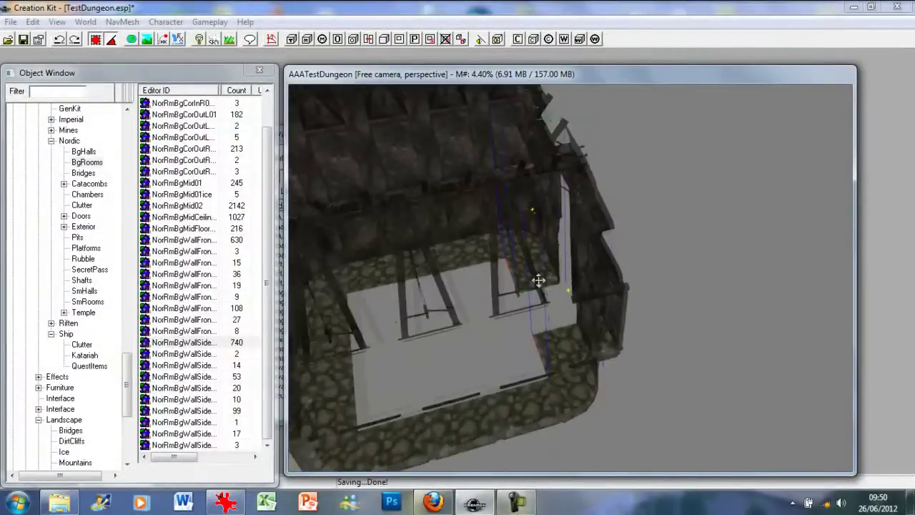
scroll(539, 280, up, 3)
scroll(556, 368, up, 4)
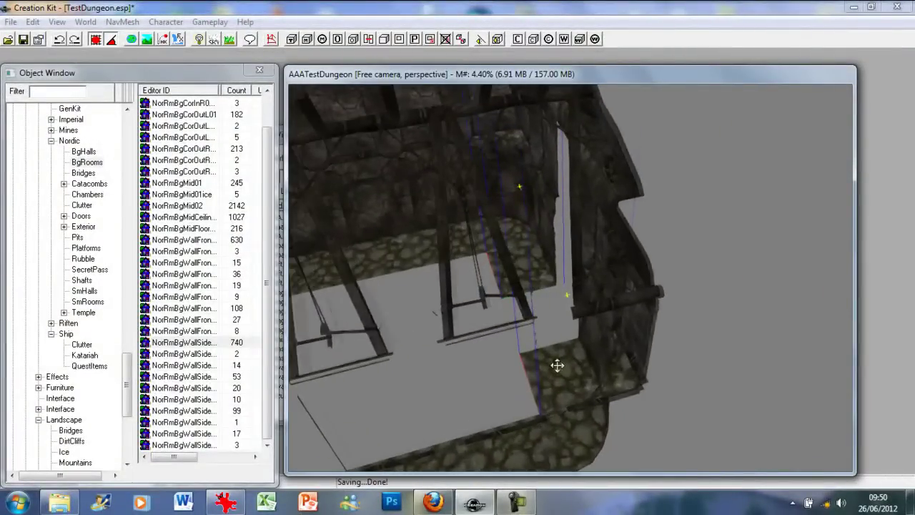
shift+middle_drag(556, 364, 664, 358)
scroll(651, 379, up, 2)
scroll(649, 380, up, 4)
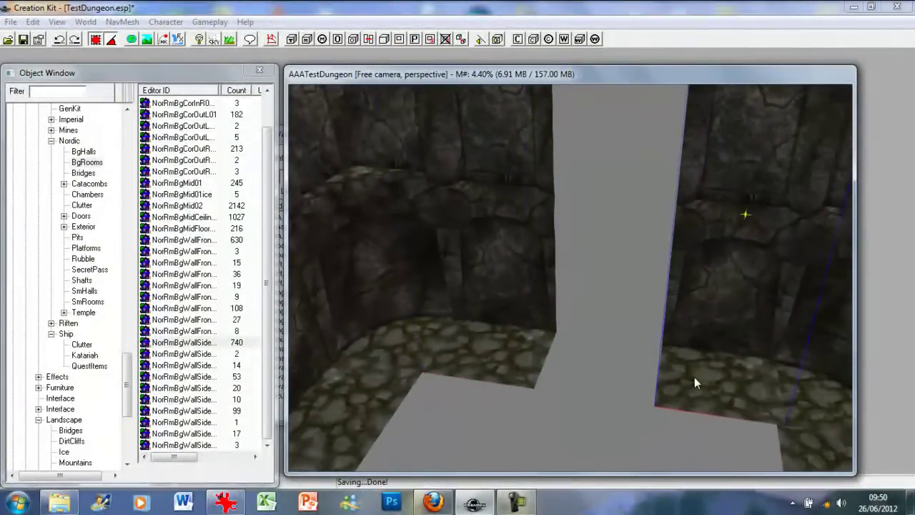
drag(694, 377, 685, 377)
shift+middle_drag(685, 377, 628, 378)
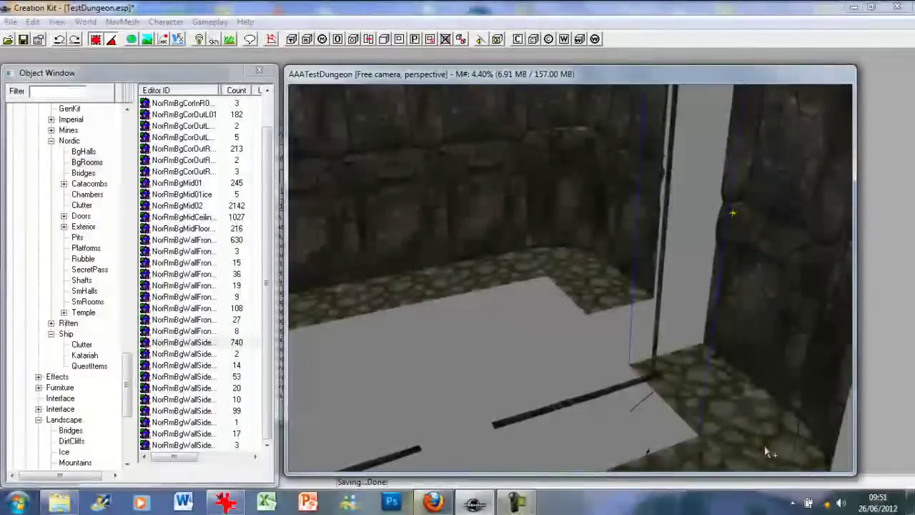
drag(759, 390, 766, 389)
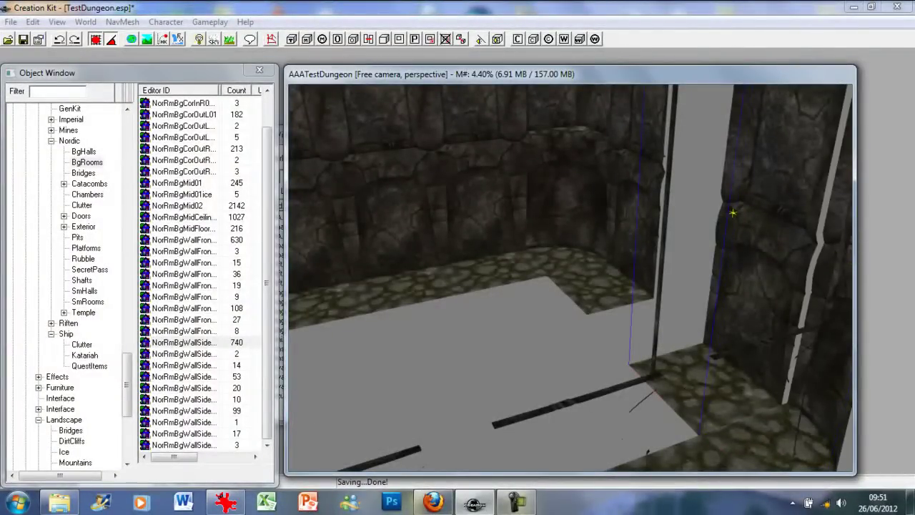
drag(766, 390, 776, 388)
Align the second copied end wall with the opposite corner and close the gap between the two pieces.
scroll(591, 346, up, 3)
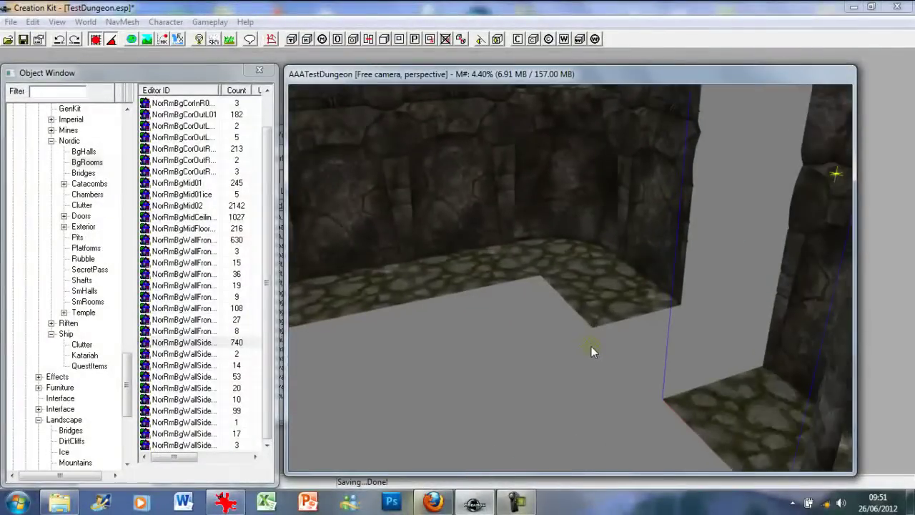
middle_drag(591, 346, 555, 274)
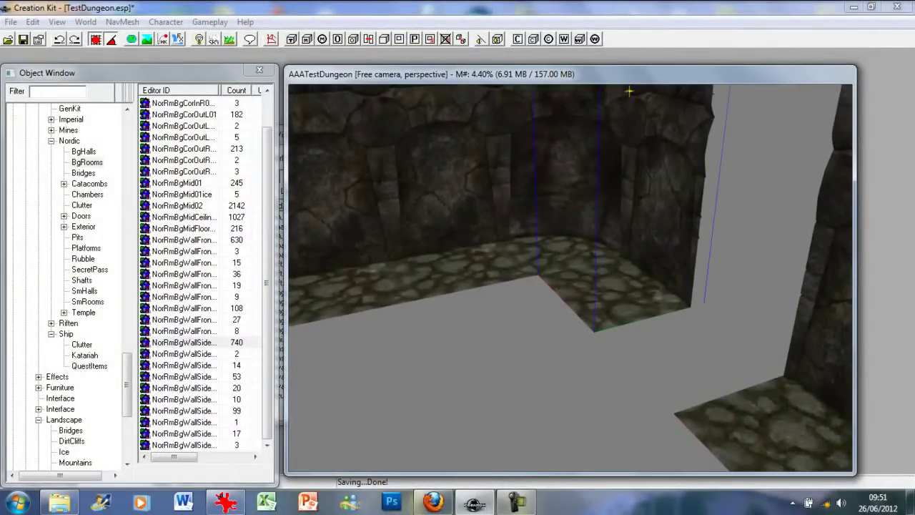
drag(560, 272, 561, 243)
click(560, 251)
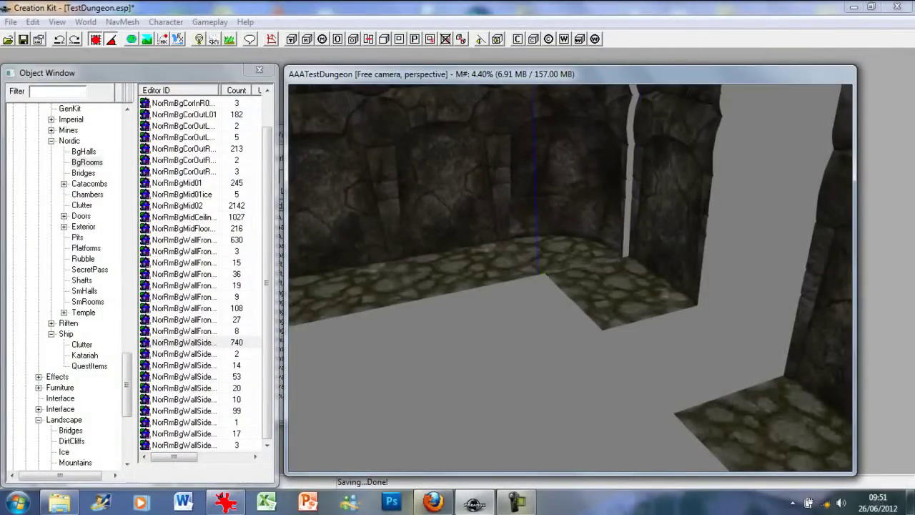
click(605, 281)
mouse_move(605, 281)
mouse_down()
mouse_move(589, 281)
mouse_move(598, 281)
mouse_up()
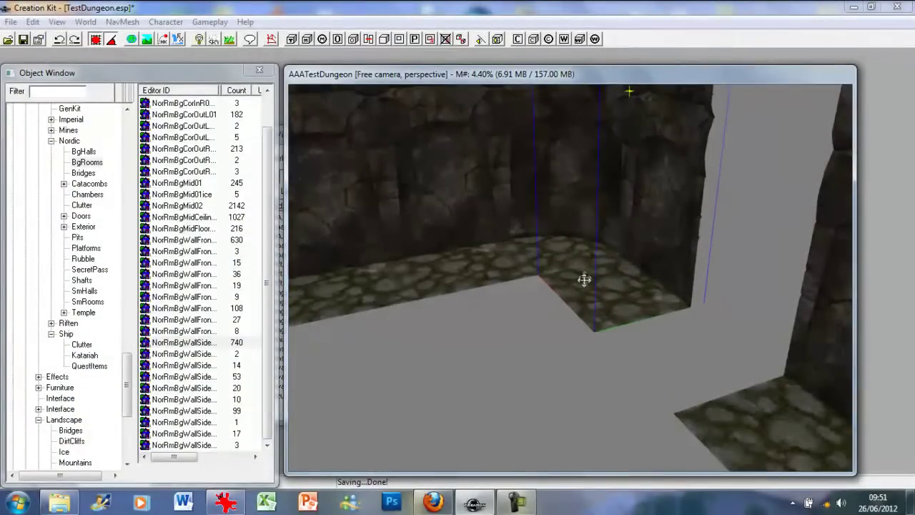
Duplicate the end wall into the remaining middle opening and line up the pieces of the row.
mouse_move(579, 281)
mouse_down()
mouse_move(688, 281)
mouse_move(667, 303)
mouse_up()
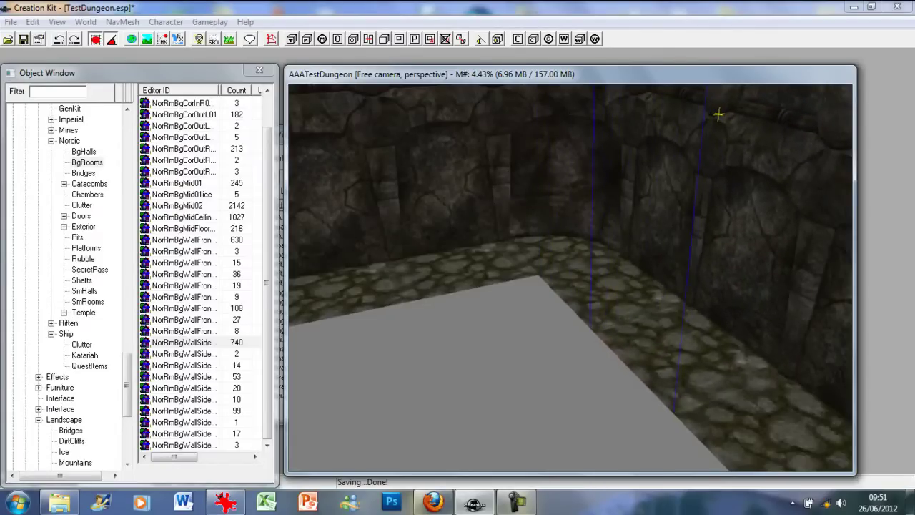
shift+middle_drag(628, 322, 652, 326)
mouse_move(623, 270)
mouse_down()
mouse_move(640, 272)
mouse_move(636, 264)
mouse_up()
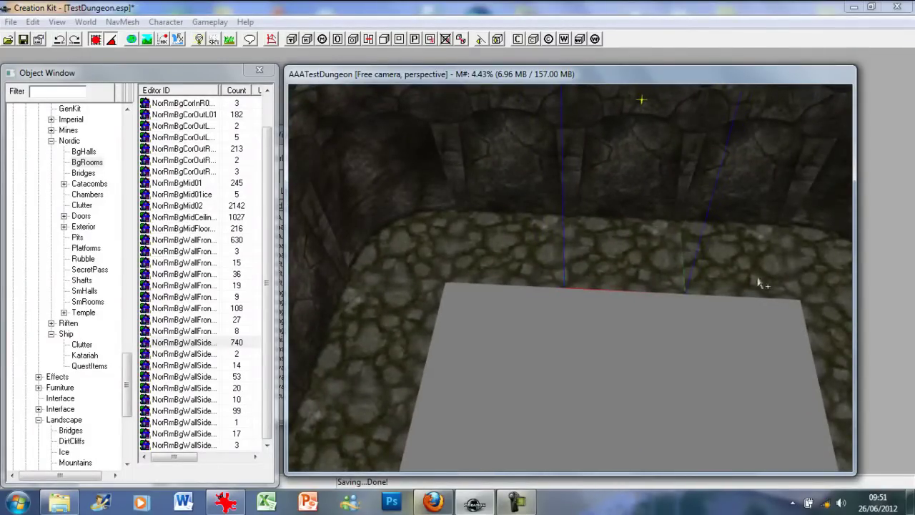
drag(727, 281, 738, 268)
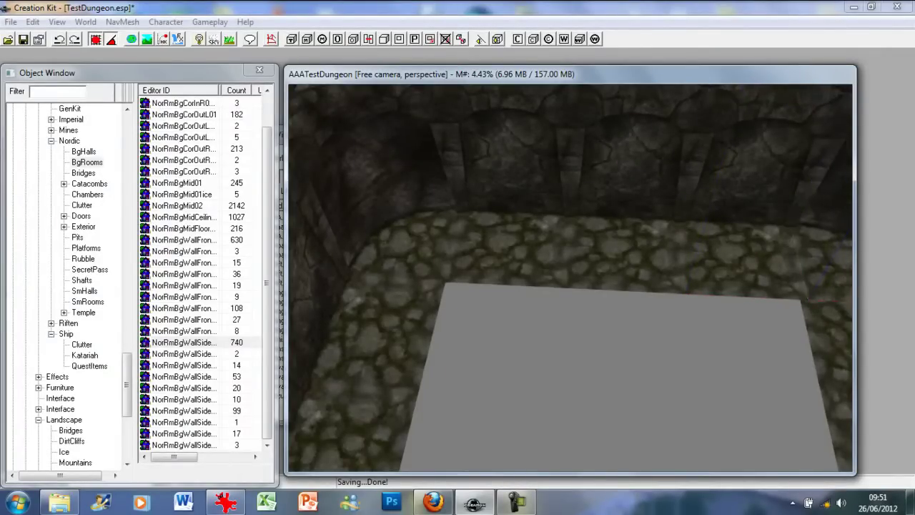
Shift the misaligned side wall pieces into line with their row and tighten the joints toward the corner.
shift+middle_drag(831, 277, 807, 298)
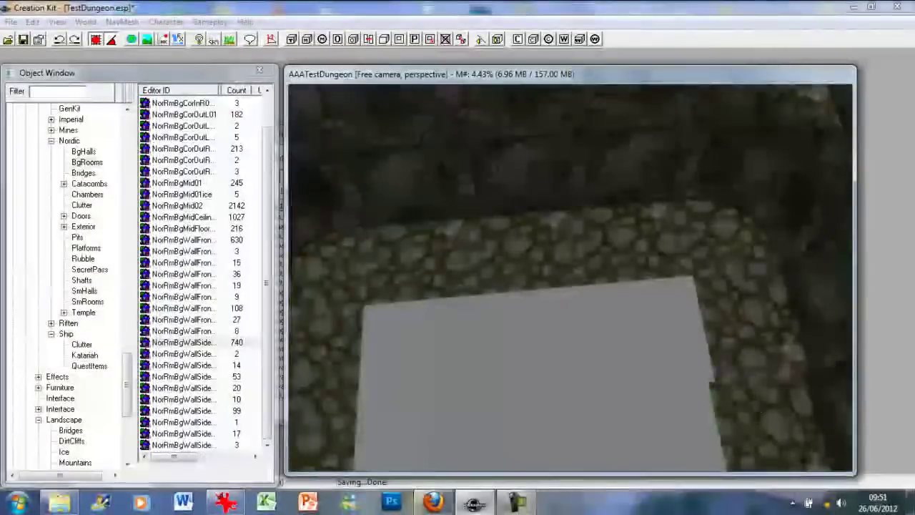
middle_drag(766, 395, 759, 358)
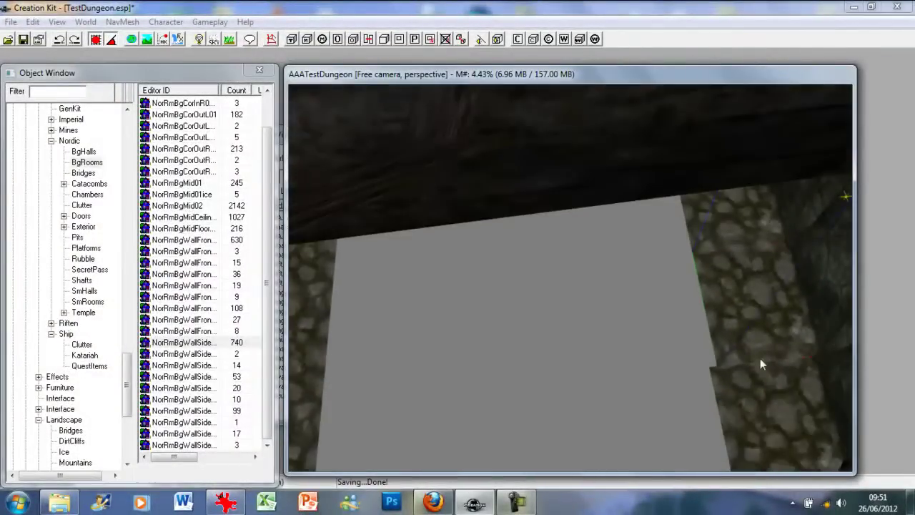
scroll(769, 398, down, 10)
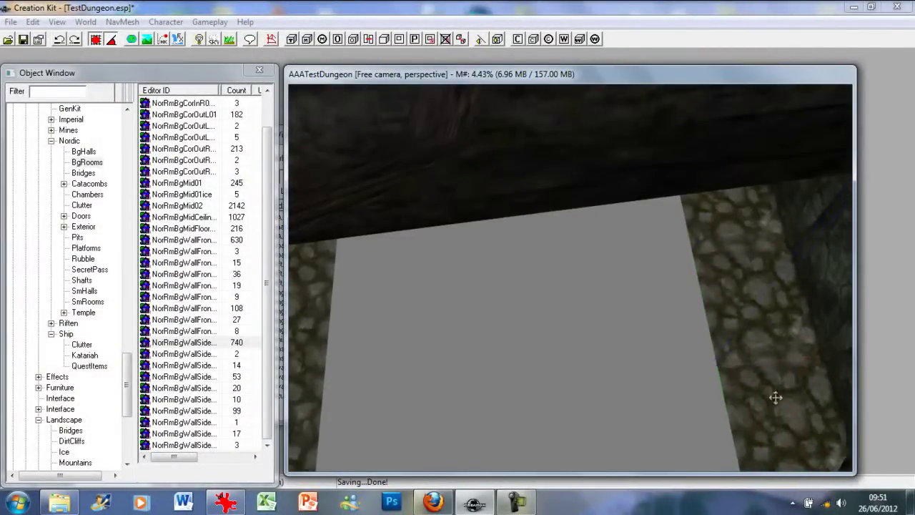
scroll(759, 369, down, 5)
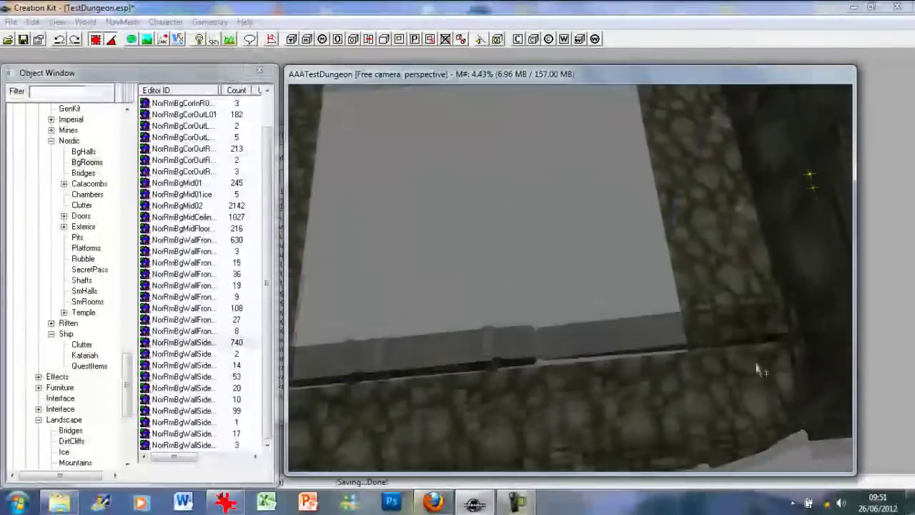
shift+middle_drag(760, 365, 831, 344)
scroll(824, 355, up, 3)
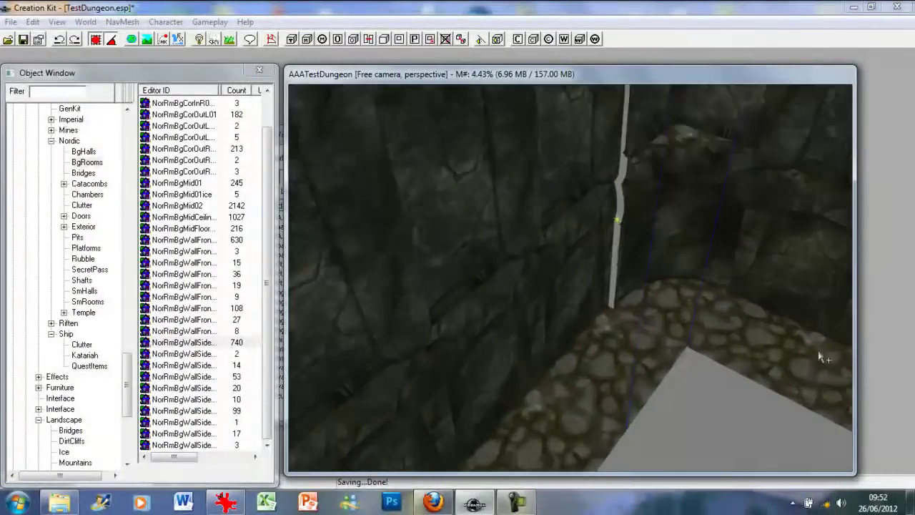
mouse_move(737, 112)
mouse_down()
mouse_move(728, 108)
mouse_move(739, 112)
mouse_up()
Move the corner beside the doorway wall and the adjoining side walls slightly outward, one by one, into a straight row.
shift+middle_drag(733, 313, 674, 293)
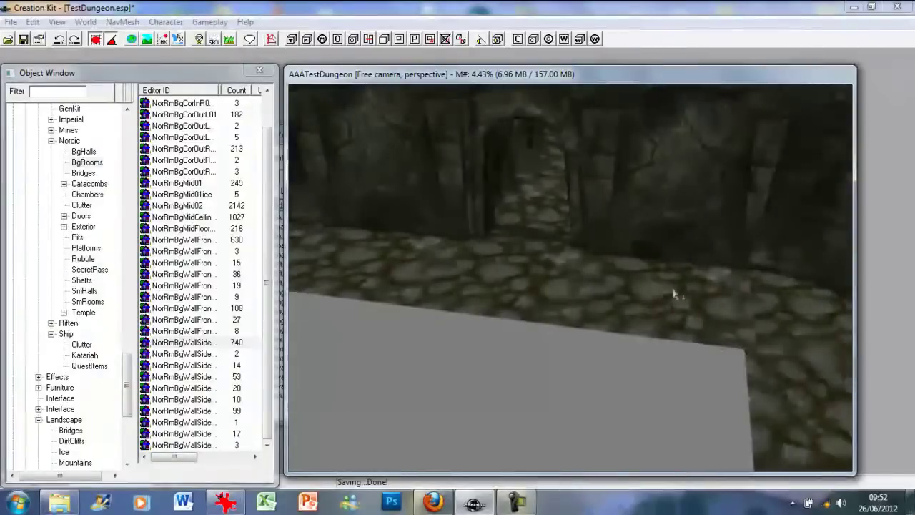
click(784, 325)
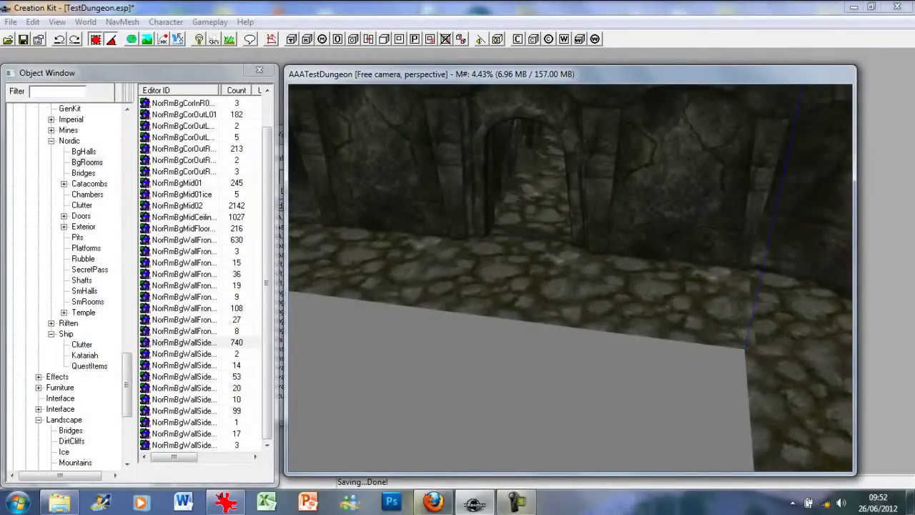
mouse_move(785, 325)
mouse_down()
mouse_move(803, 332)
mouse_move(791, 333)
mouse_up()
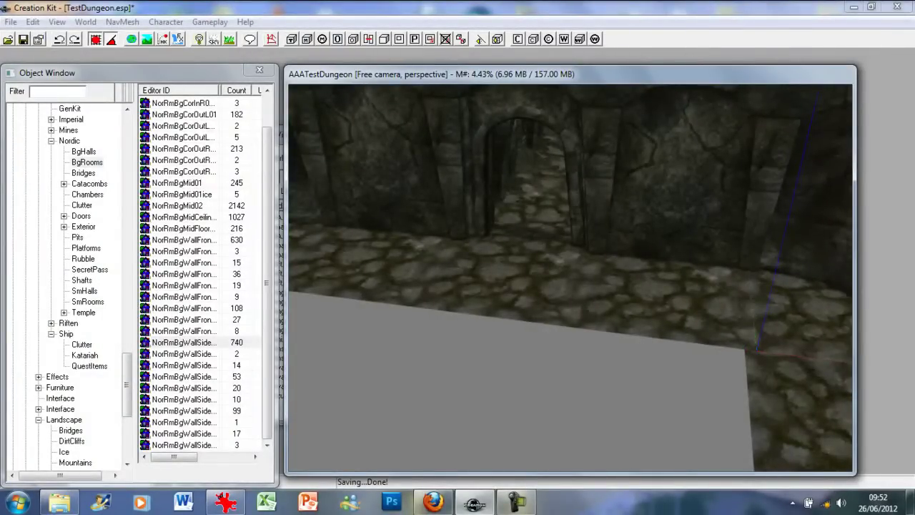
scroll(780, 350, down, 2)
drag(754, 373, 768, 374)
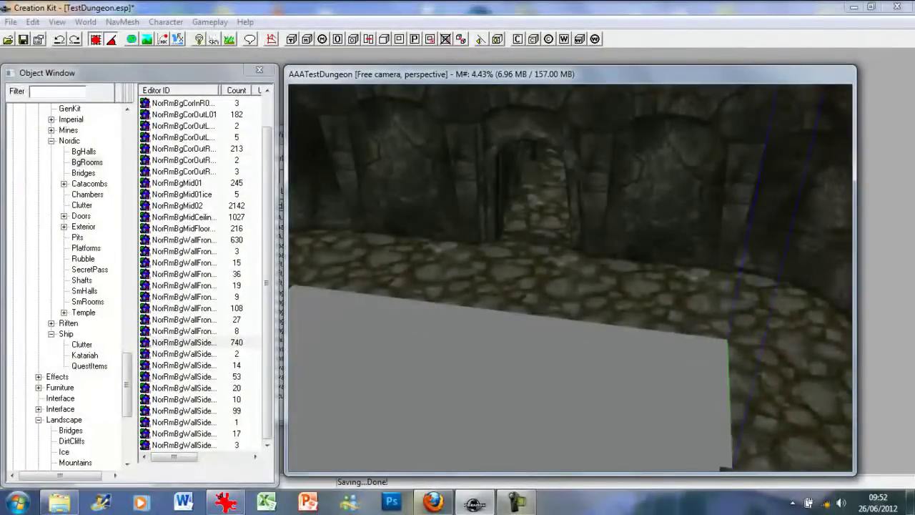
middle_drag(770, 373, 764, 351)
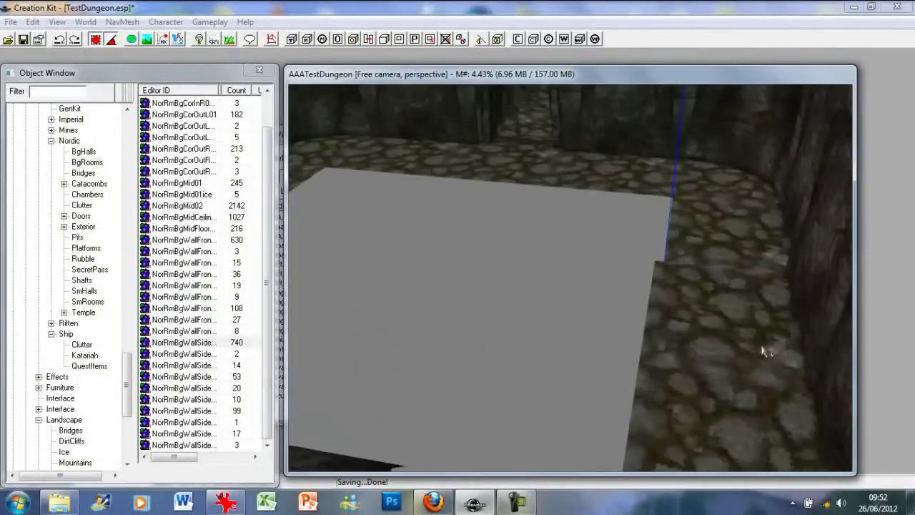
drag(722, 320, 737, 320)
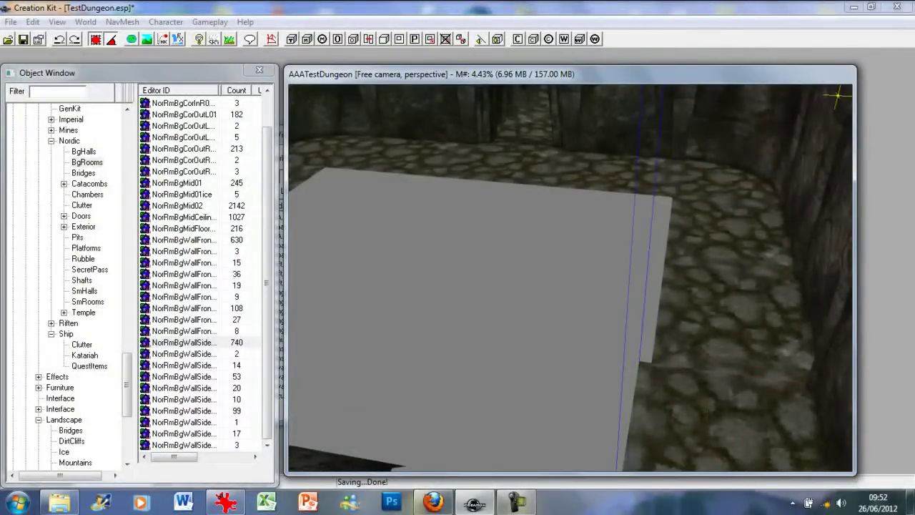
drag(711, 411, 725, 411)
Shift the end wall pieces one by one toward the corner to close the gaps between them.
scroll(724, 418, down, 2)
middle_drag(722, 420, 527, 408)
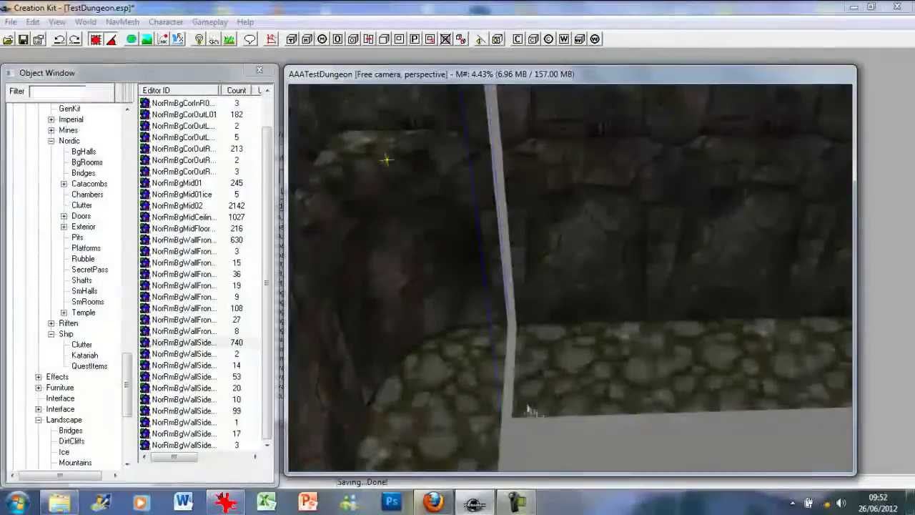
double_click(543, 401)
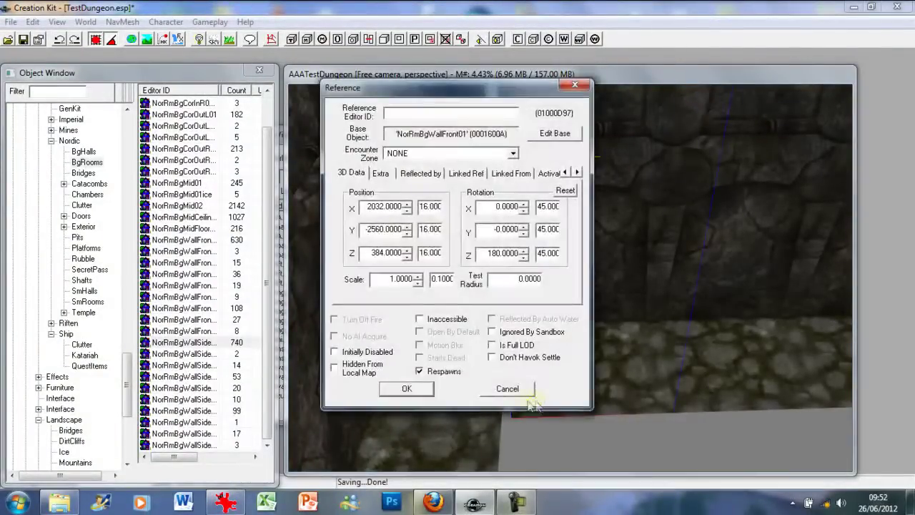
click(506, 389)
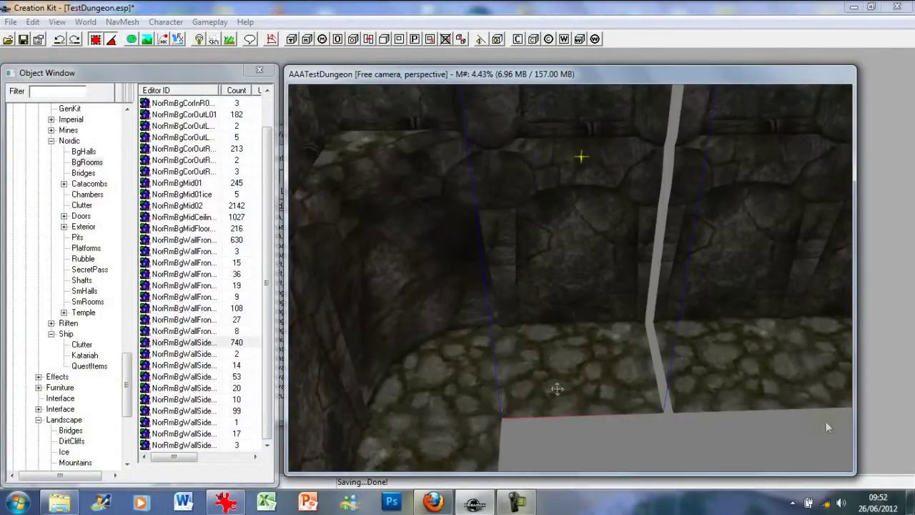
double_click(721, 373)
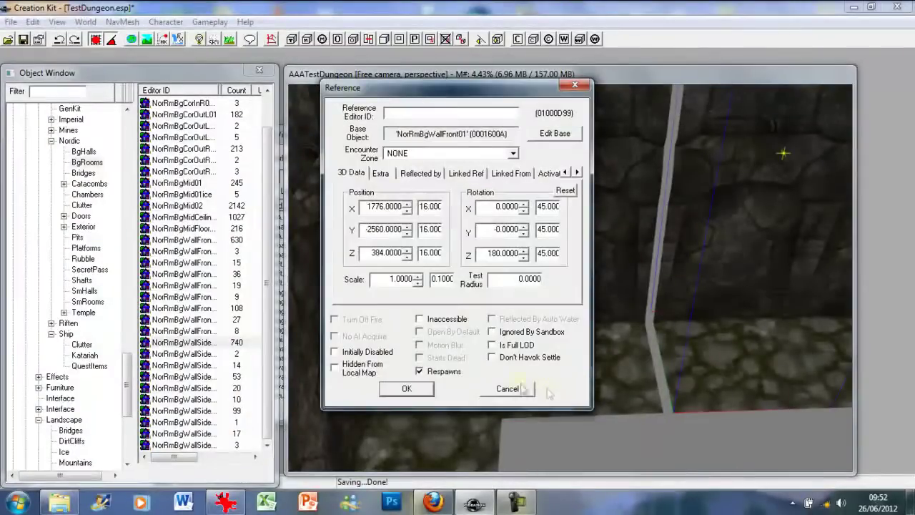
click(506, 390)
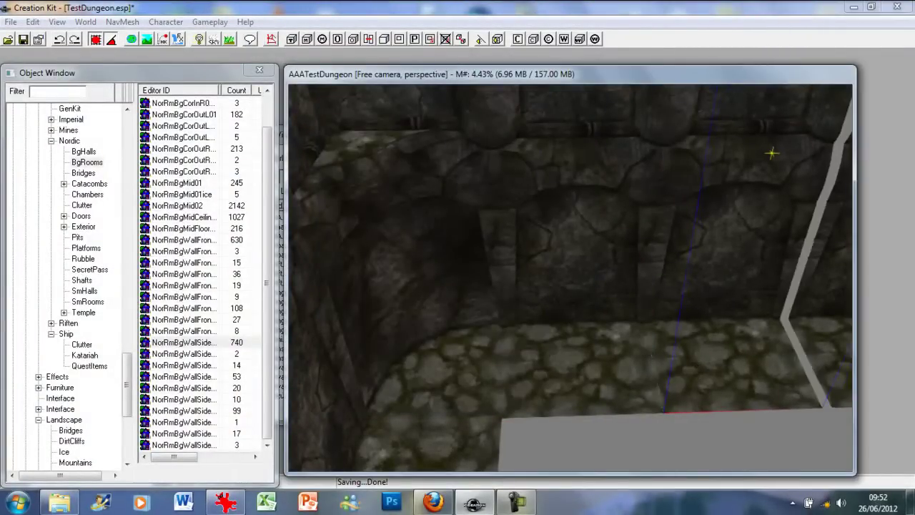
middle_drag(700, 370, 657, 370)
click(699, 380)
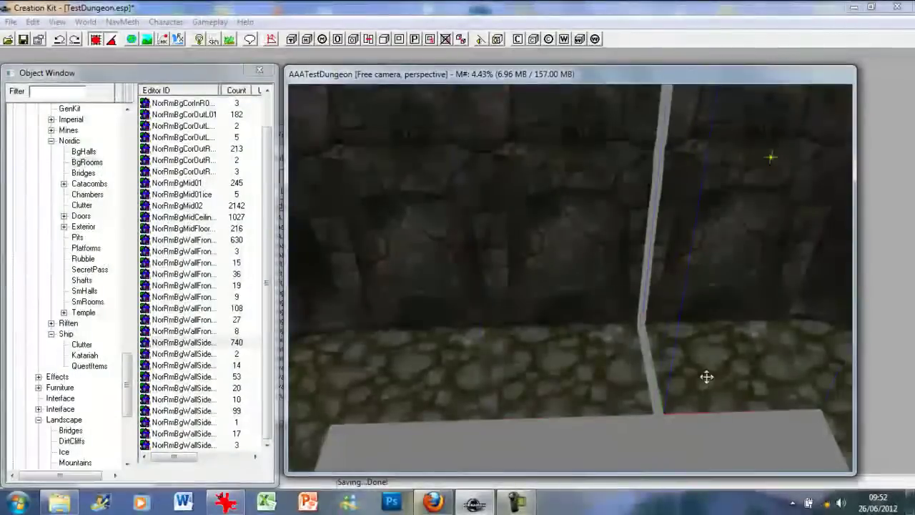
drag(706, 376, 685, 376)
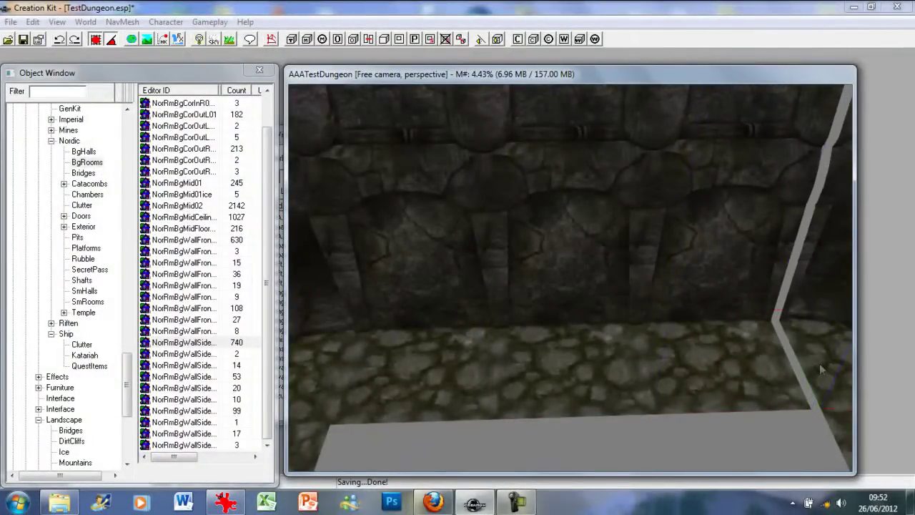
Move the corner piece at the other end of the wall row tight against the last end wall.
middle_drag(811, 364, 775, 366)
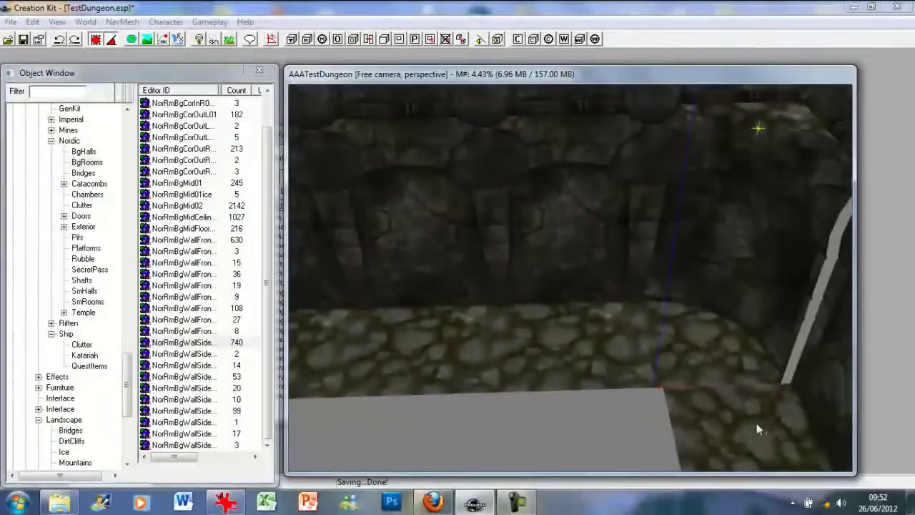
drag(763, 426, 749, 426)
scroll(749, 425, down, 1)
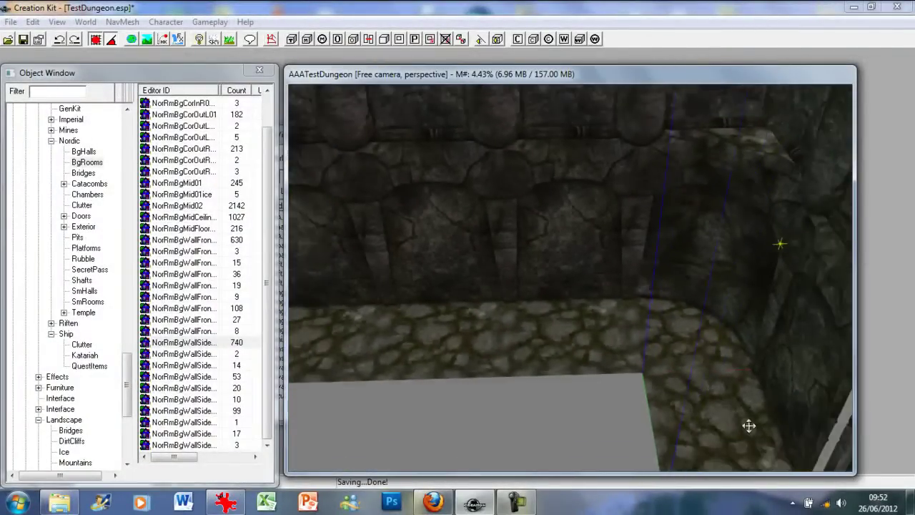
Shift the side wall pieces beyond that corner one by one into line with it and close their joints.
middle_drag(749, 425, 739, 394)
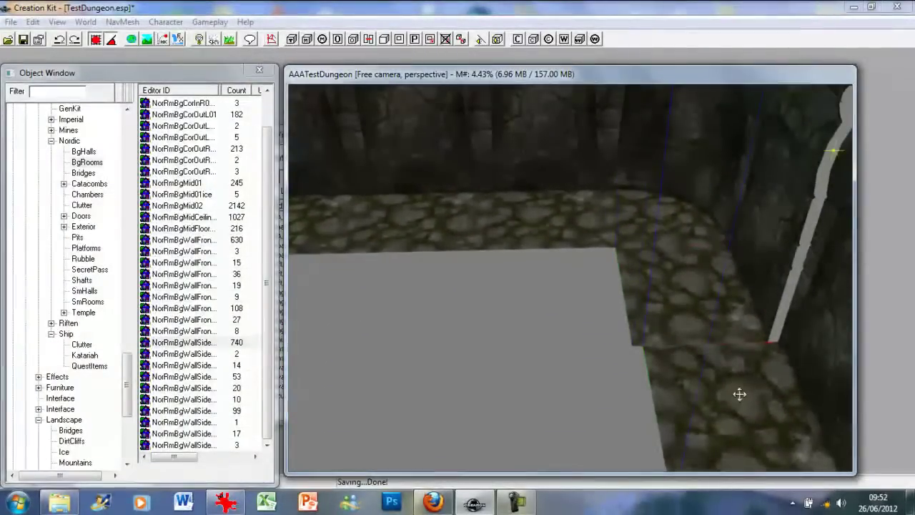
middle_drag(834, 150, 817, 150)
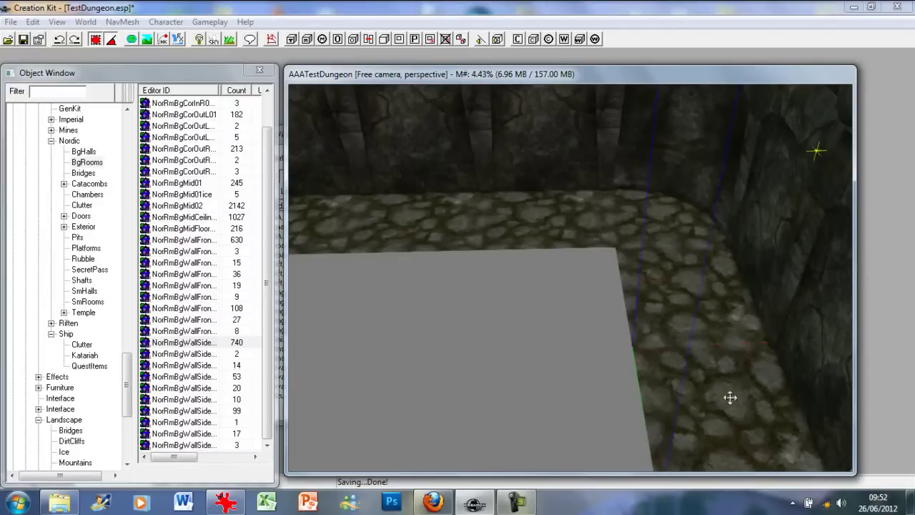
middle_drag(729, 398, 738, 380)
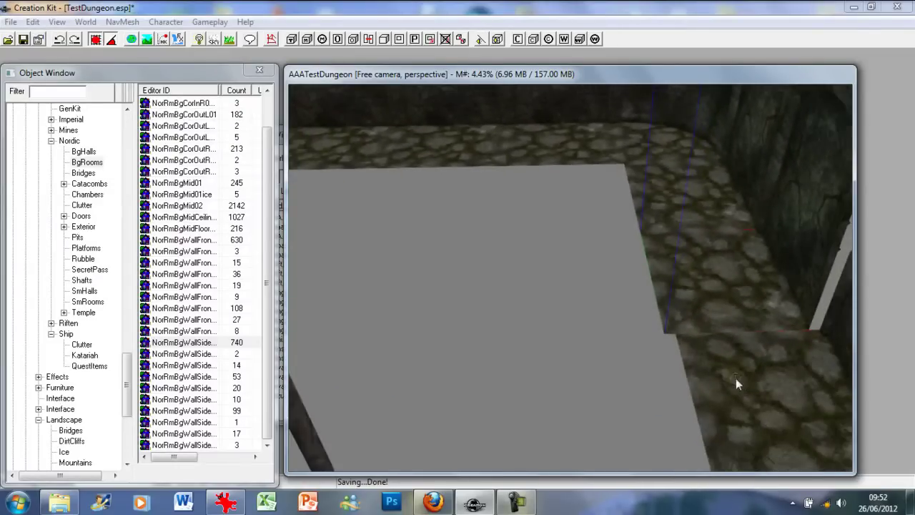
drag(740, 391, 723, 383)
scroll(729, 392, down, 1)
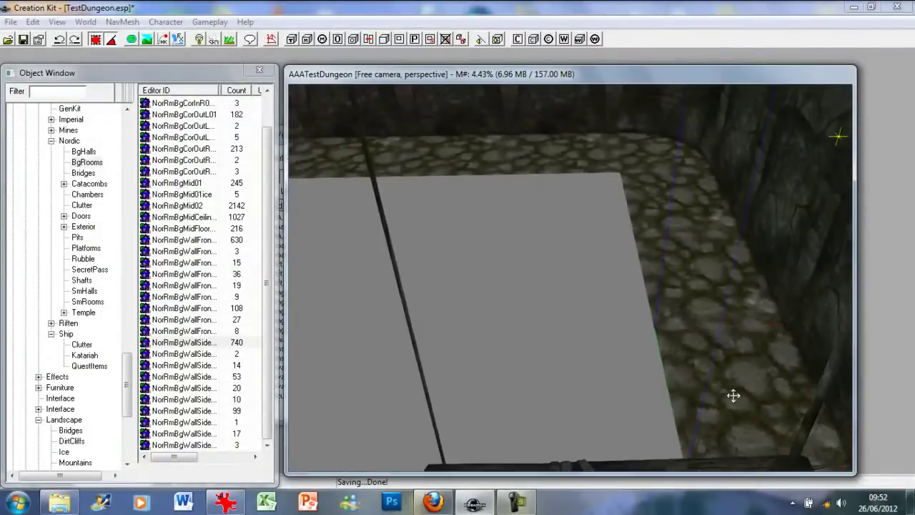
middle_drag(733, 396, 696, 383)
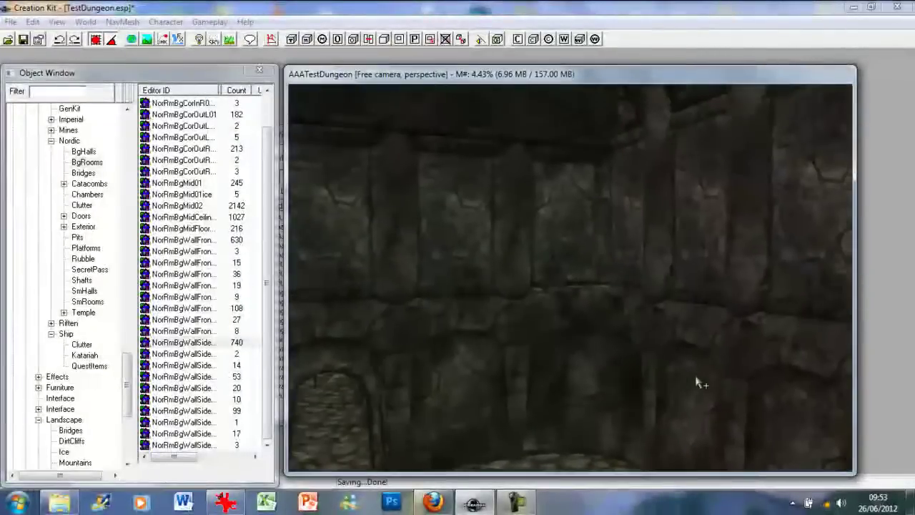
Place a NorRmBgMid01 pillar piece in the room's open floor area and fit it into the corner of the opening.
click(196, 343)
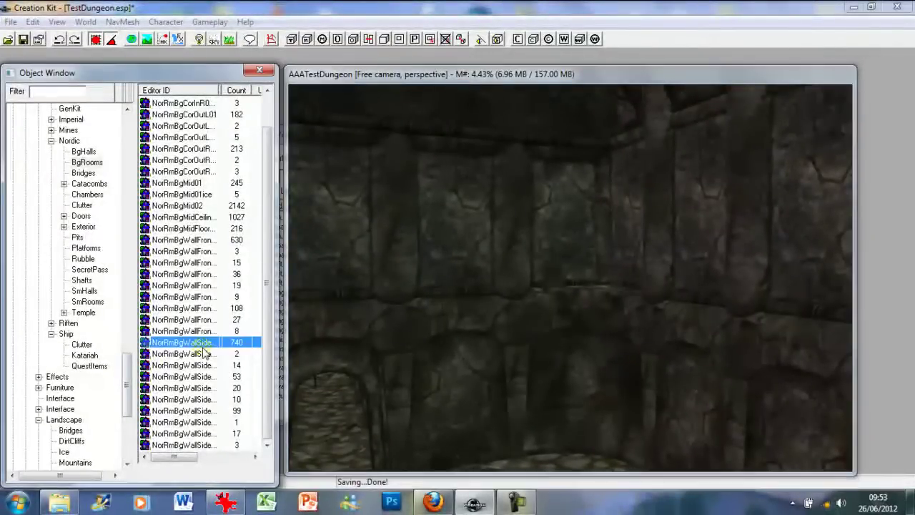
drag(178, 183, 318, 112)
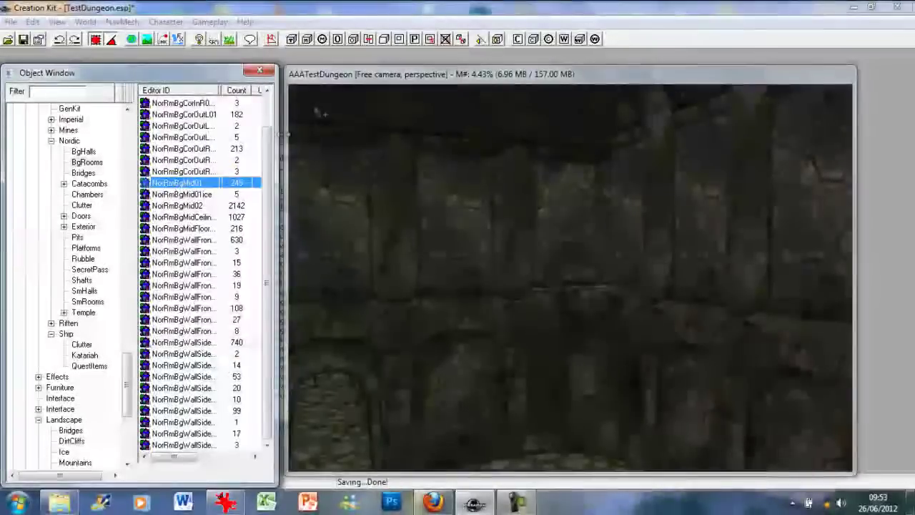
click(327, 200)
middle_drag(327, 199, 326, 271)
mouse_move(326, 272)
mouse_down()
mouse_move(333, 268)
mouse_move(310, 262)
mouse_up()
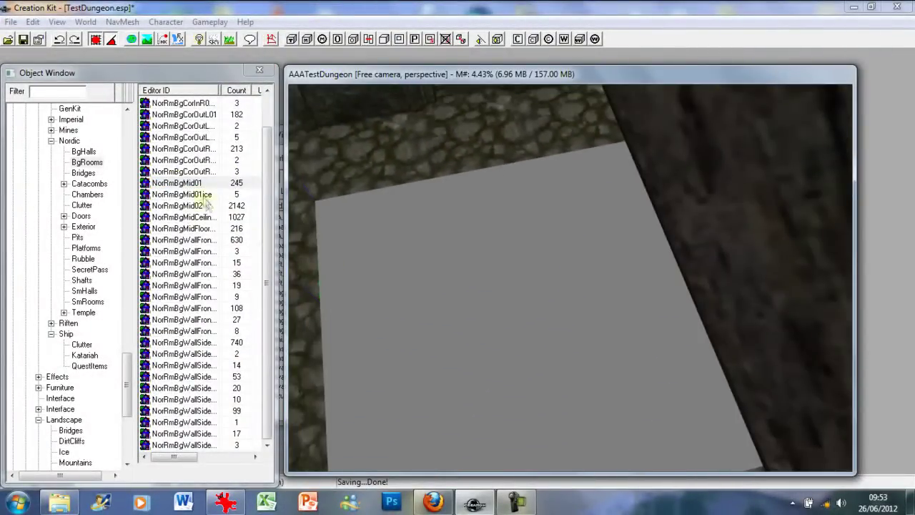
drag(192, 185, 321, 218)
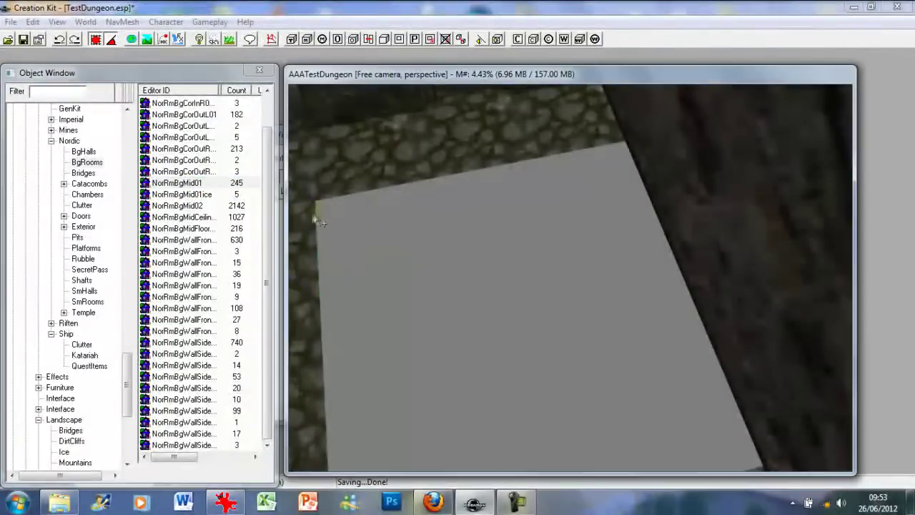
drag(342, 255, 361, 199)
shift+middle_drag(348, 179, 321, 130)
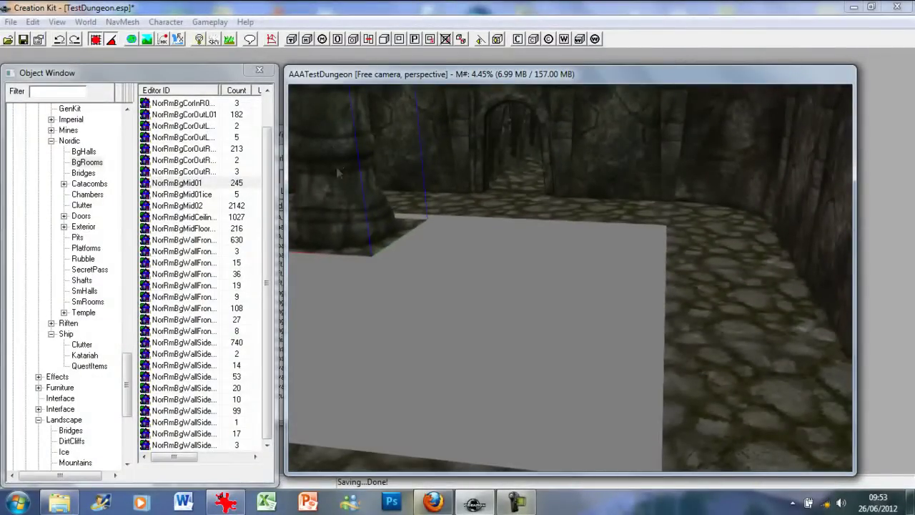
middle_drag(339, 165, 371, 168)
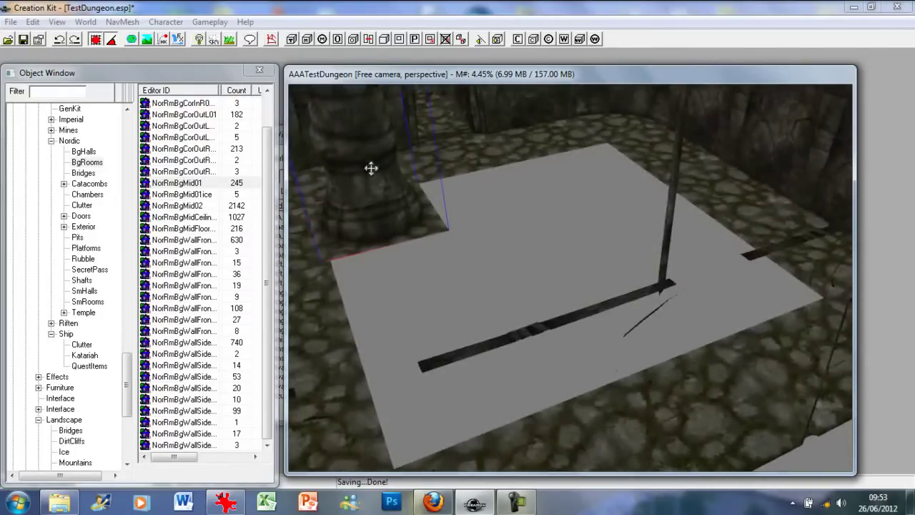
drag(368, 177, 378, 181)
middle_drag(374, 159, 353, 172)
Add a NorRmBgMid02 floor piece and fit it into the opening directly beside the pillar piece.
drag(193, 207, 346, 282)
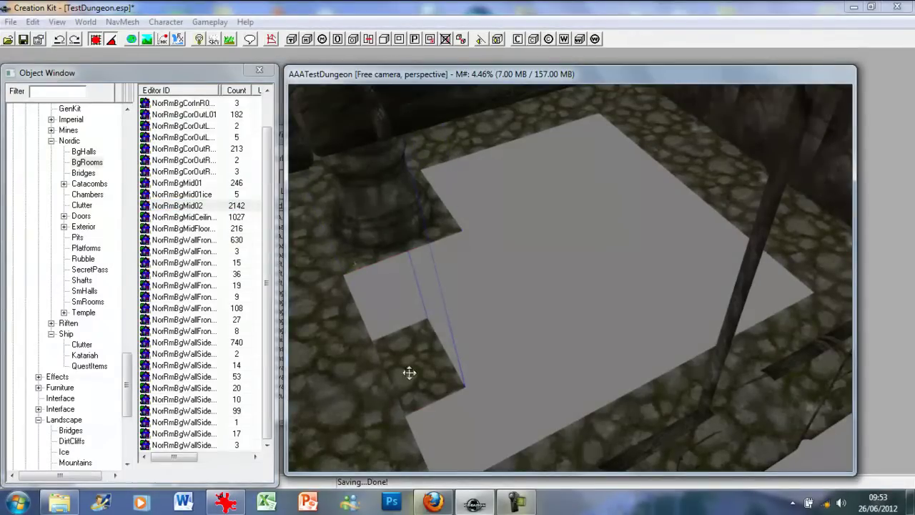
drag(409, 373, 459, 298)
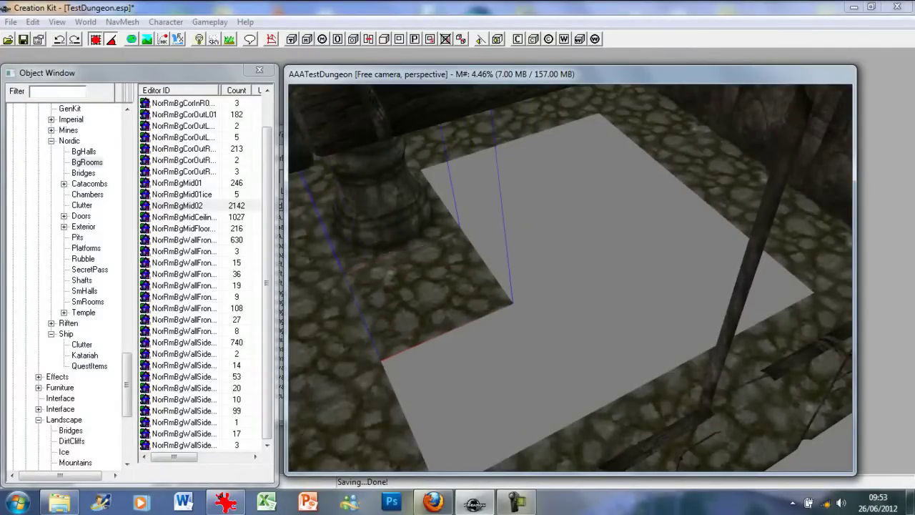
shift+middle_drag(437, 278, 404, 300)
shift+middle_drag(320, 211, 318, 223)
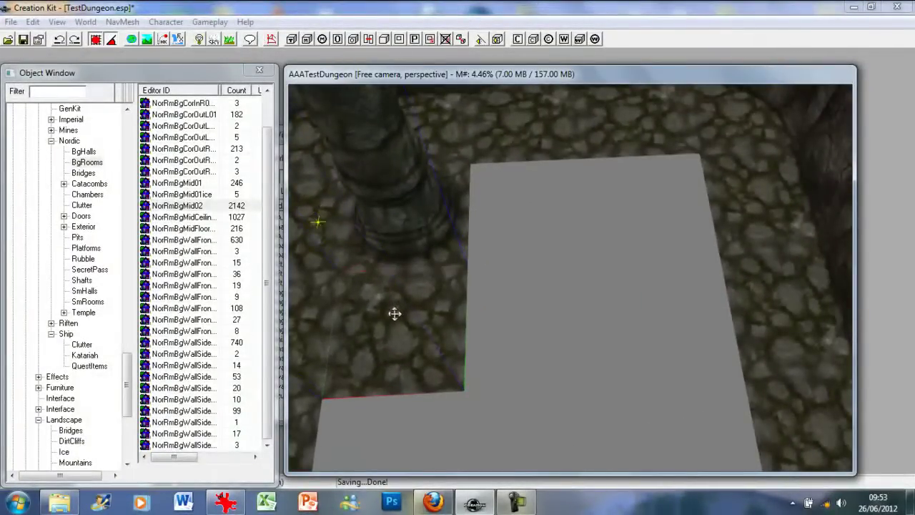
Duplicate the floor piece across the opening beside the pillar until the two rows reach the side wall floor.
drag(391, 319, 516, 312)
mouse_move(502, 212)
mouse_down()
mouse_move(515, 211)
mouse_move(515, 222)
mouse_move(516, 213)
mouse_up()
key(ctrl+d)
drag(523, 305, 524, 195)
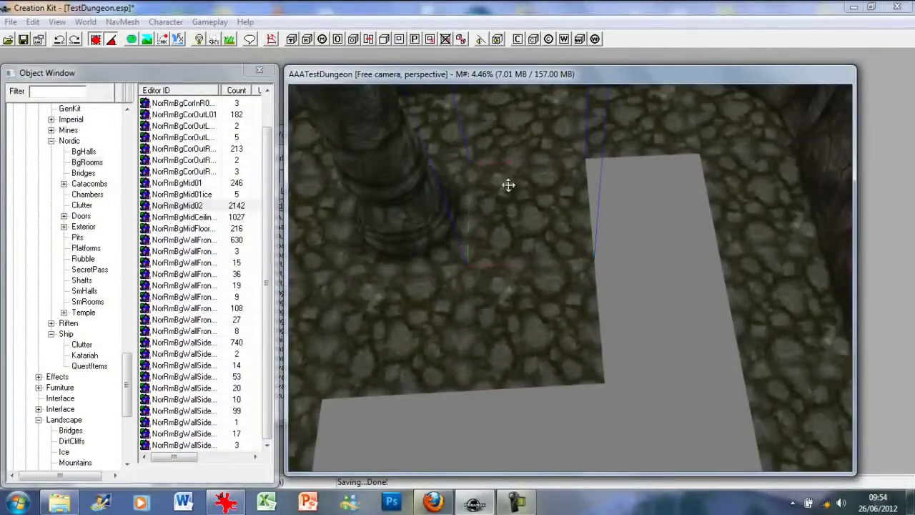
key(ctrl+d)
drag(501, 186, 698, 213)
key(ctrl+d)
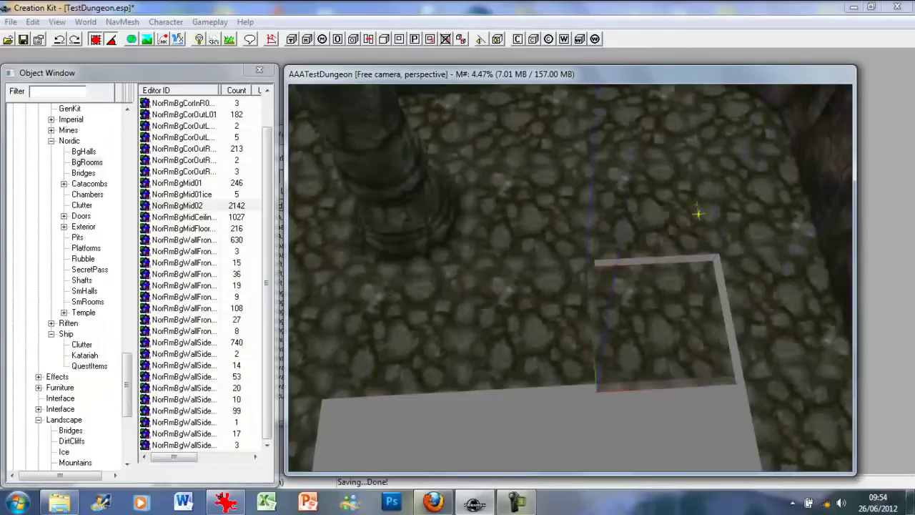
mouse_move(622, 305)
mouse_down()
mouse_move(644, 304)
mouse_move(632, 293)
mouse_up()
scroll(631, 294, down, 1)
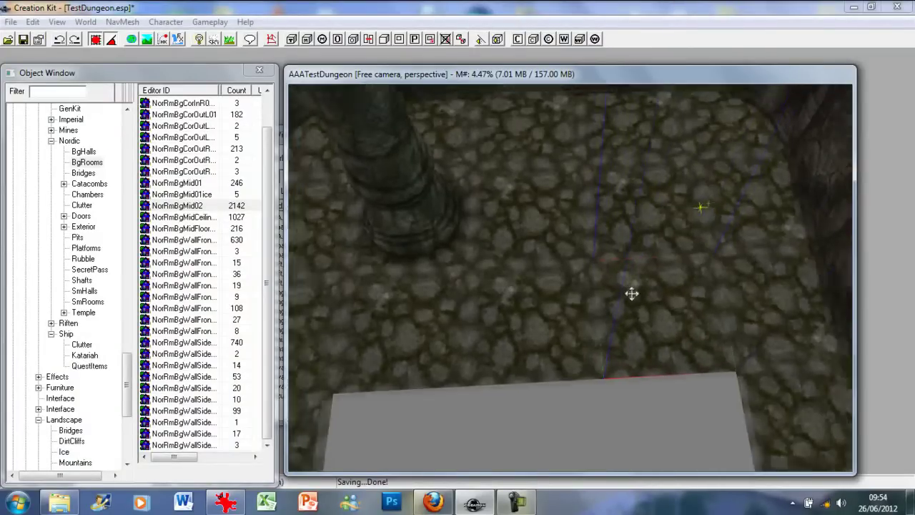
Duplicate floor pieces along the last open row and shift them together to close the remaining floor gaps.
scroll(629, 298, down, 3)
middle_drag(628, 300, 630, 268)
scroll(630, 270, up, 3)
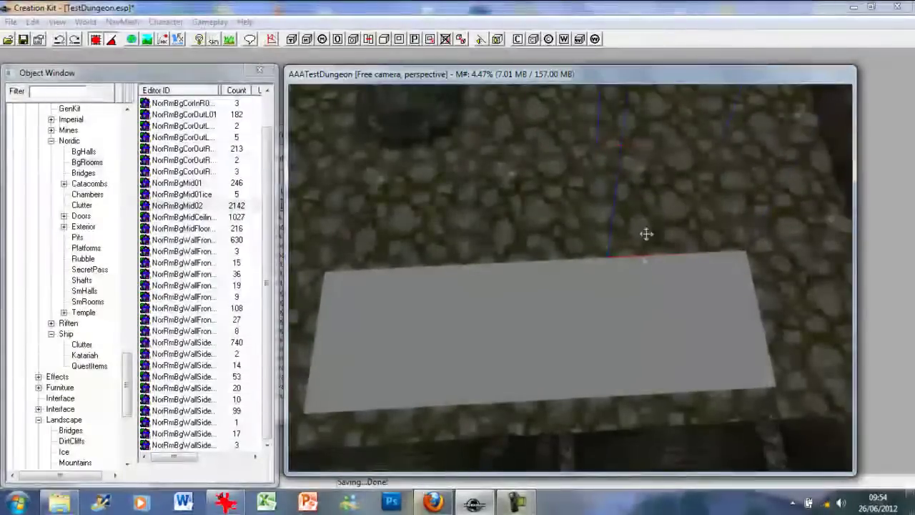
key(ctrl+d)
drag(649, 208, 767, 200)
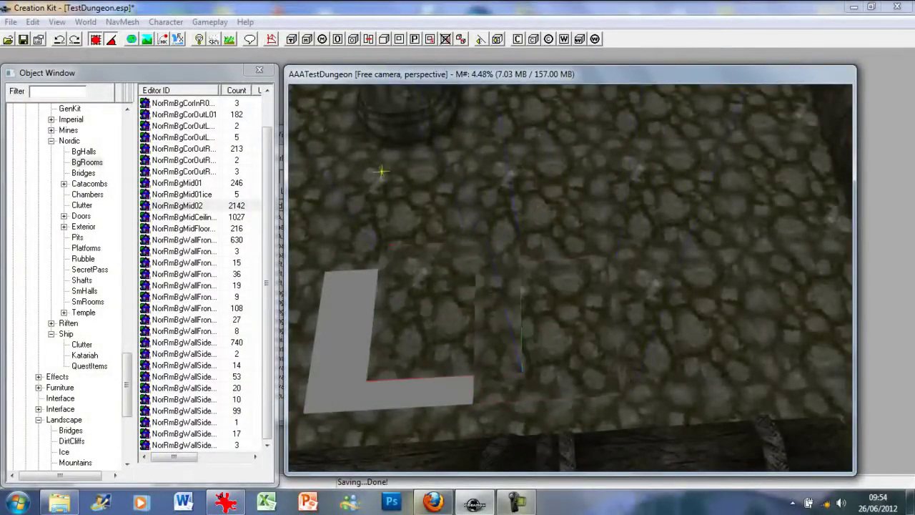
drag(293, 211, 304, 209)
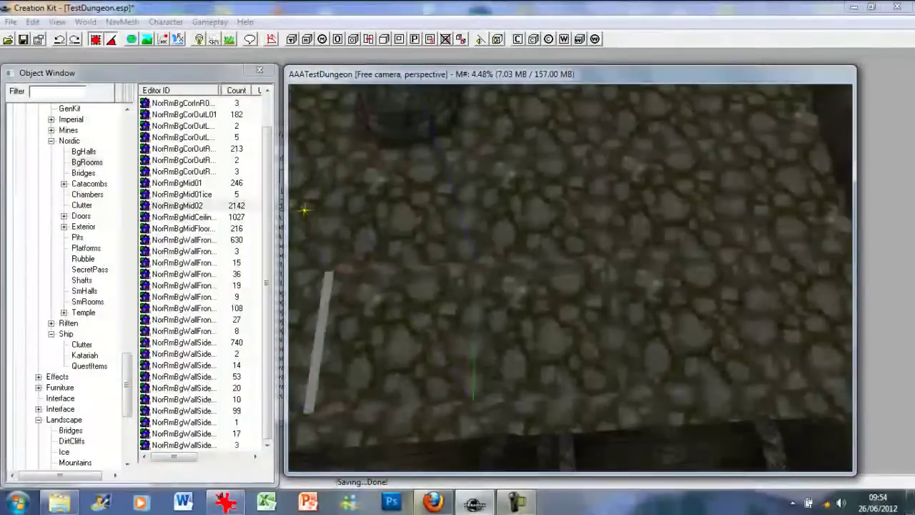
drag(373, 345, 361, 345)
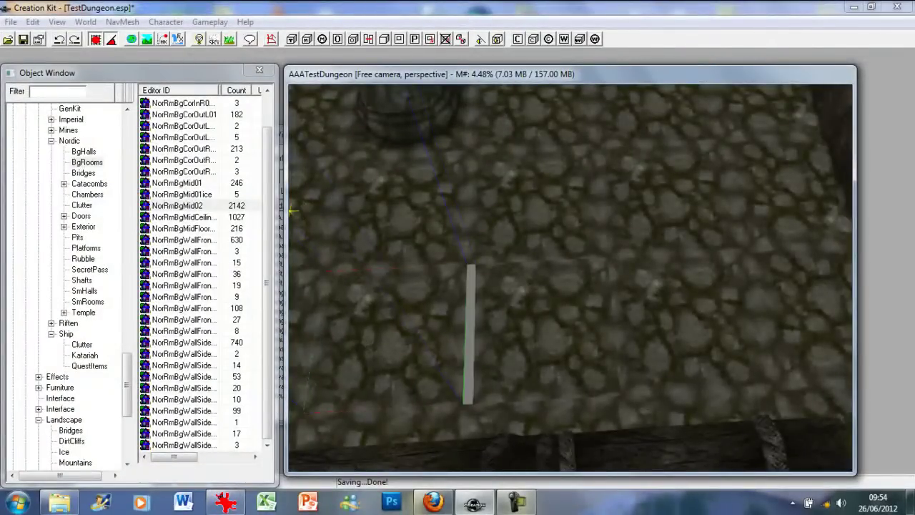
click(504, 333)
key(Delete)
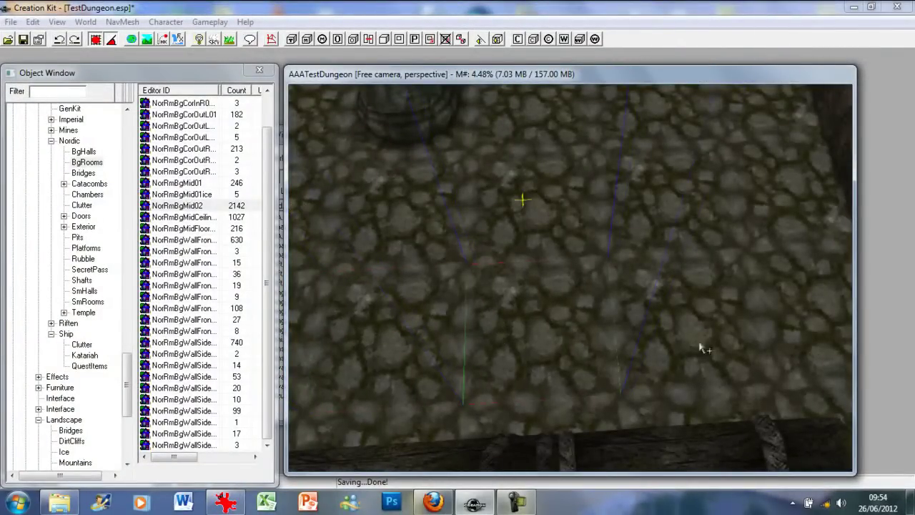
Save the plugin and view the whole dungeon layout from above.
mouse_move(656, 344)
shift+middle_down()
mouse_move(655, 316)
mouse_move(685, 318)
mouse_move(642, 322)
mouse_move(611, 231)
mouse_move(614, 192)
mouse_move(666, 186)
mouse_move(708, 164)
mouse_move(623, 296)
mouse_move(641, 282)
mouse_move(622, 241)
mouse_move(579, 354)
mouse_move(545, 364)
mouse_move(564, 349)
mouse_move(560, 333)
shift+middle_up()
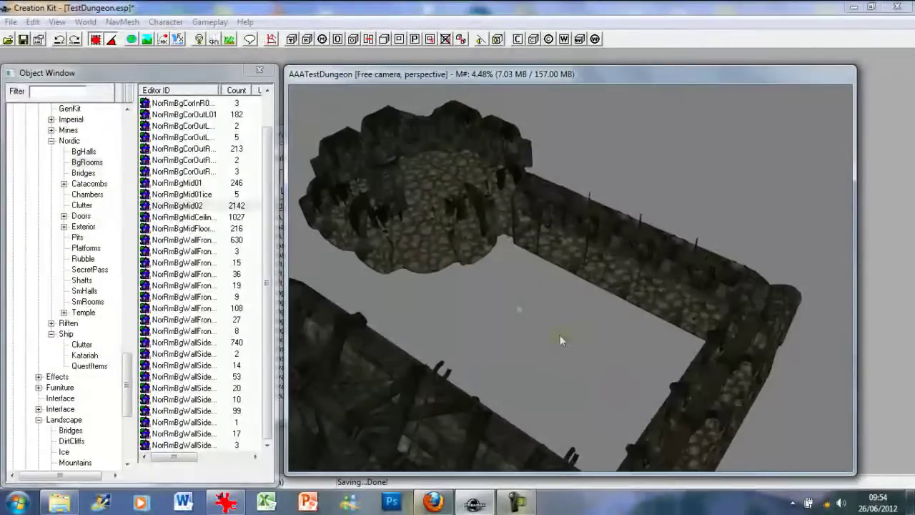
click(23, 39)
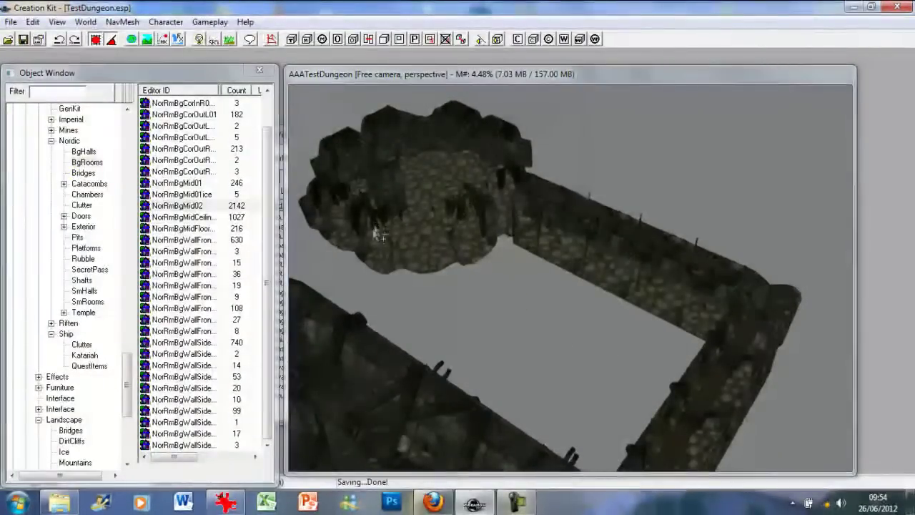
click(363, 268)
middle_drag(363, 269, 368, 259)
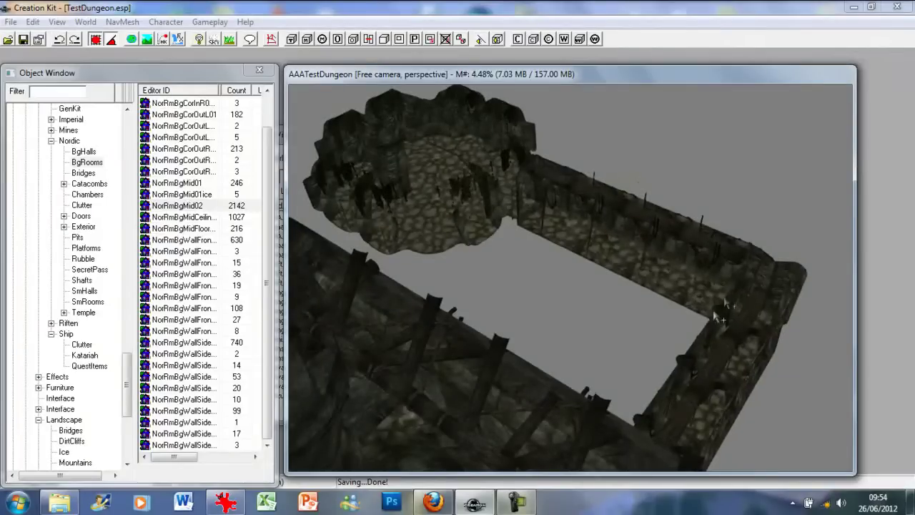
scroll(611, 346, down, 2)
mouse_move(607, 344)
shift+middle_down()
mouse_move(626, 322)
mouse_move(609, 345)
shift+middle_up()
scroll(609, 350, down, 3)
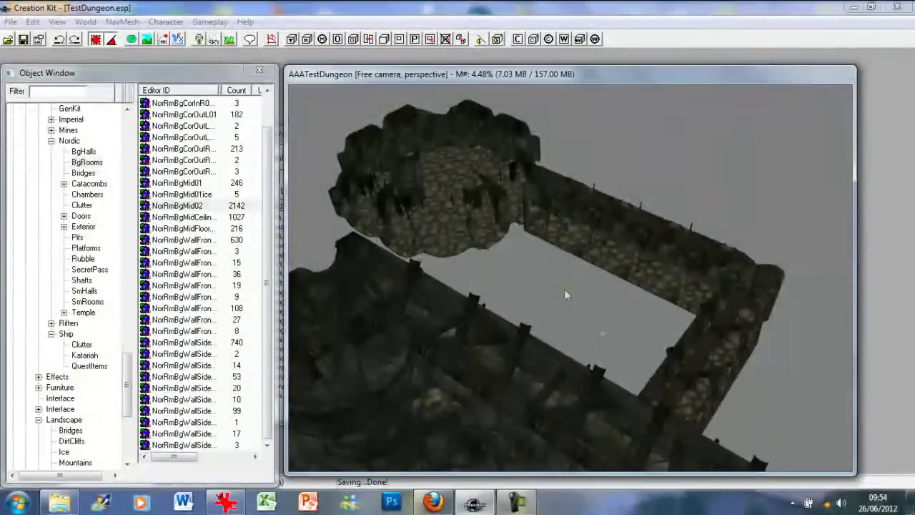
Inspect the round room, the corridor leading from it and the adjoining big room from several overhead angles.
middle_drag(535, 238, 566, 265)
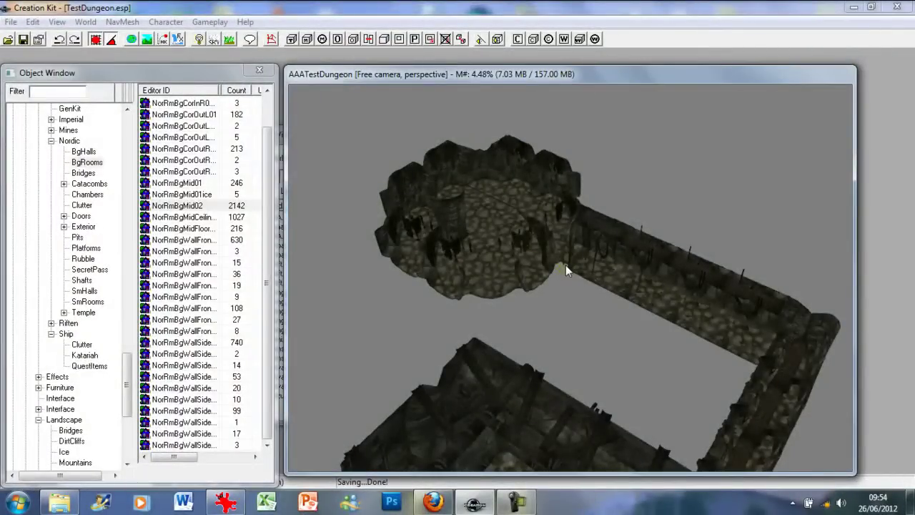
scroll(566, 265, up, 2)
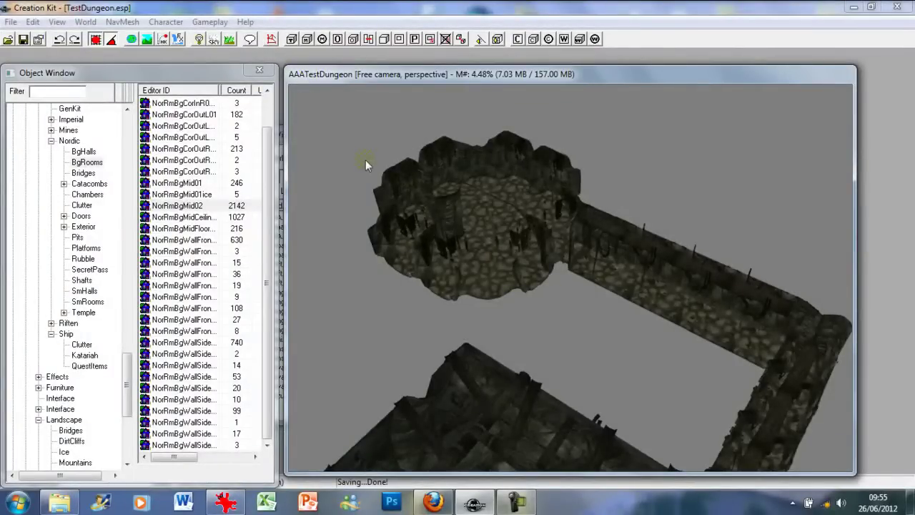
scroll(366, 160, down, 1)
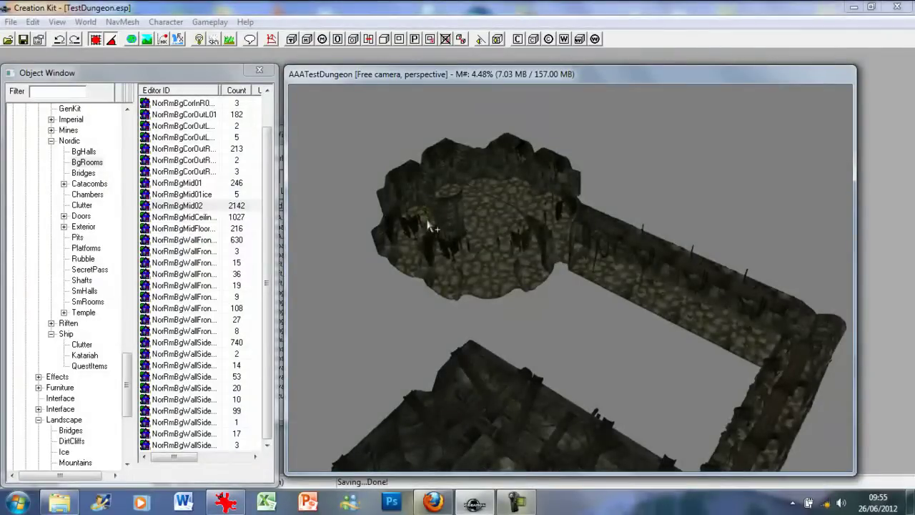
mouse_move(432, 226)
middle_down()
mouse_move(471, 256)
mouse_move(446, 234)
middle_up()
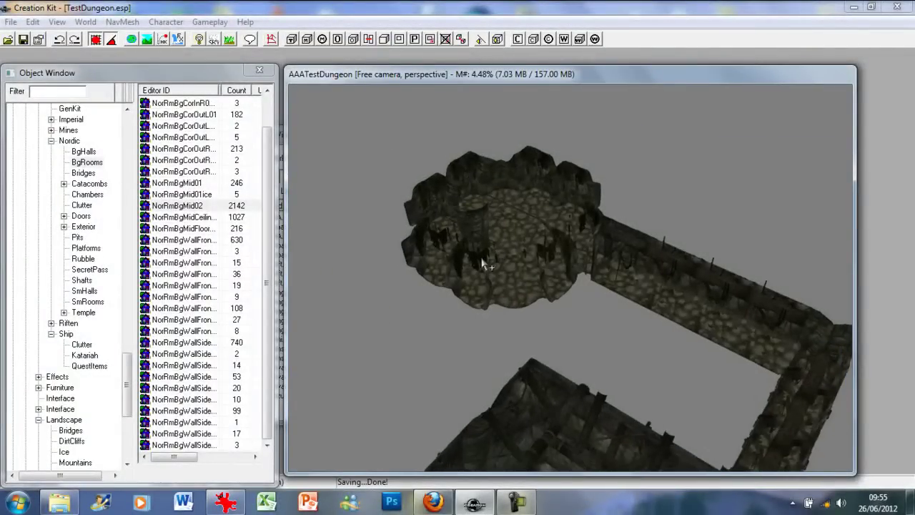
shift+middle_drag(482, 260, 476, 220)
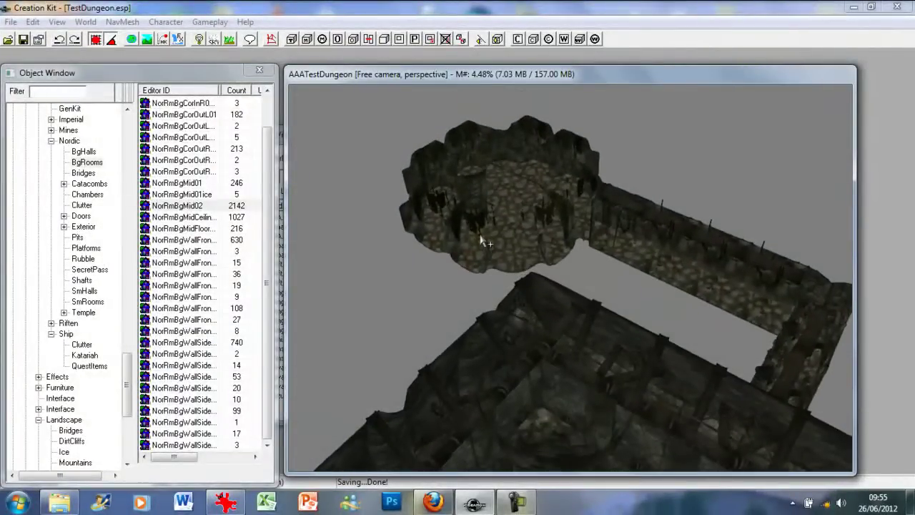
shift+middle_drag(481, 238, 445, 241)
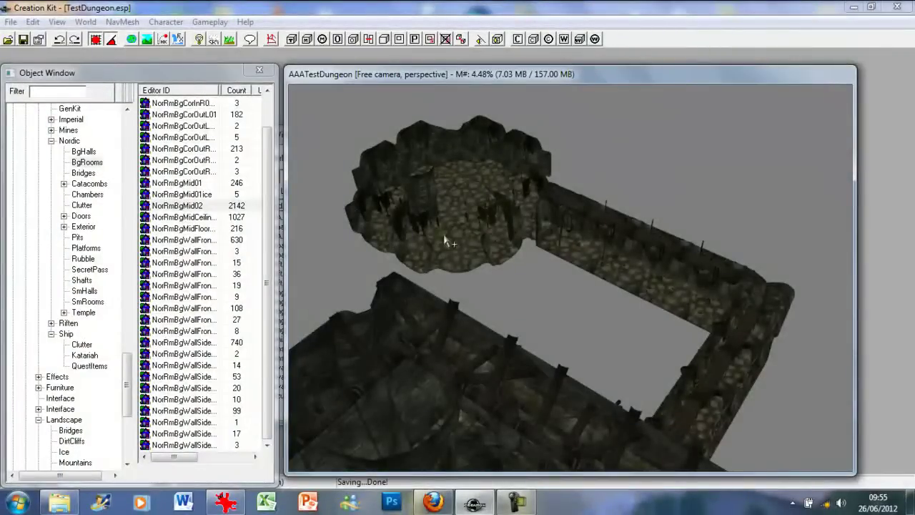
shift+middle_drag(433, 339, 449, 303)
scroll(451, 245, down, 5)
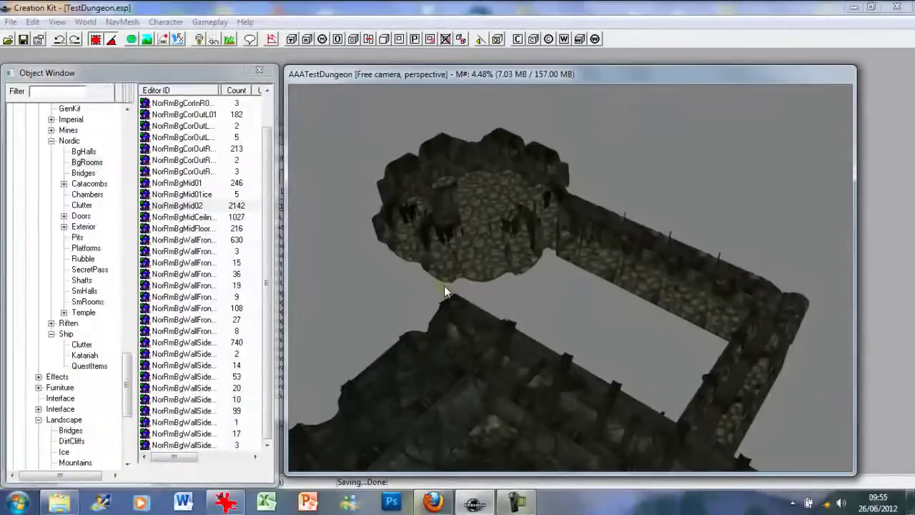